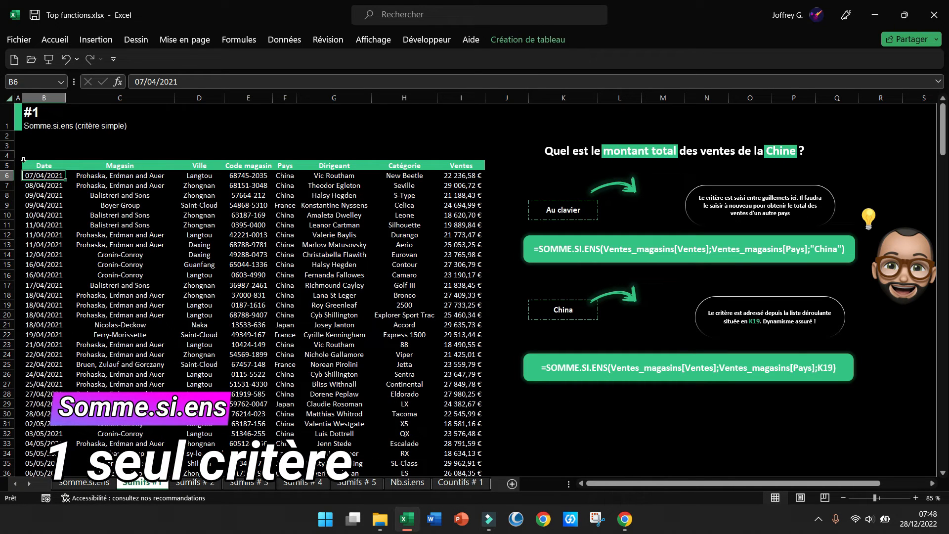
Total China's sales in L9 with the formula =SOMME.SI.ENS(Ventes_magasins[Ventes];Ventes_magasins[Pays];"China").
{"action": "left_click", "coordinate": [21, 159]}
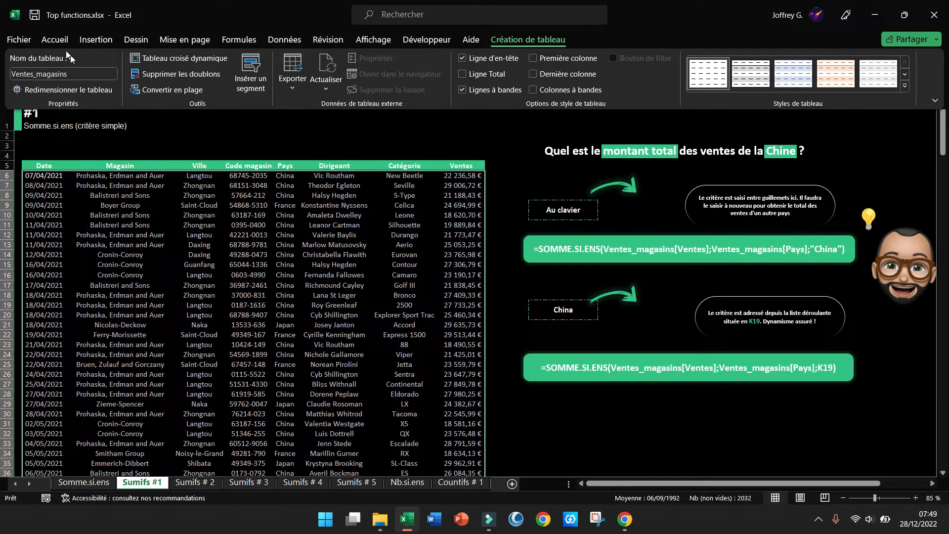
{"action": "left_click", "coordinate": [620, 214]}
{"action": "left_click", "coordinate": [622, 212]}
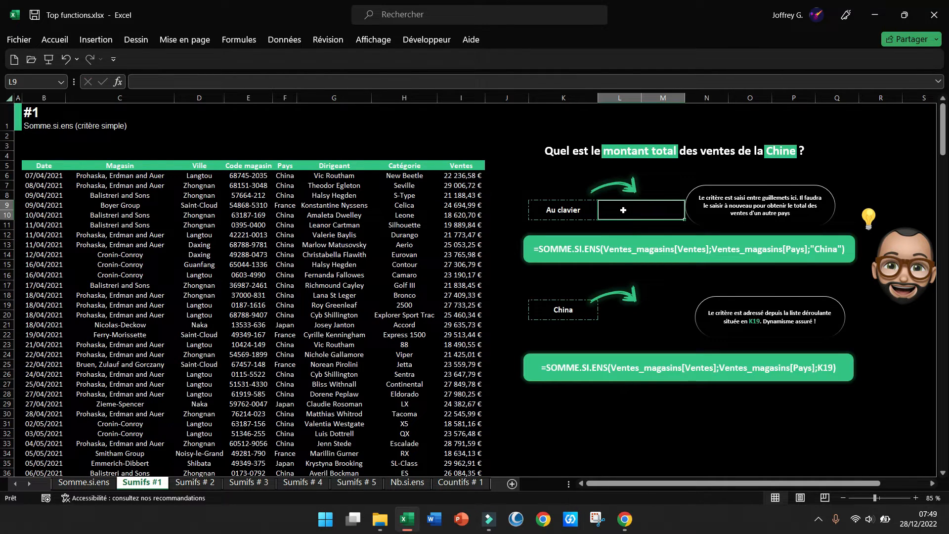
{"action": "type", "text": "=somme."}
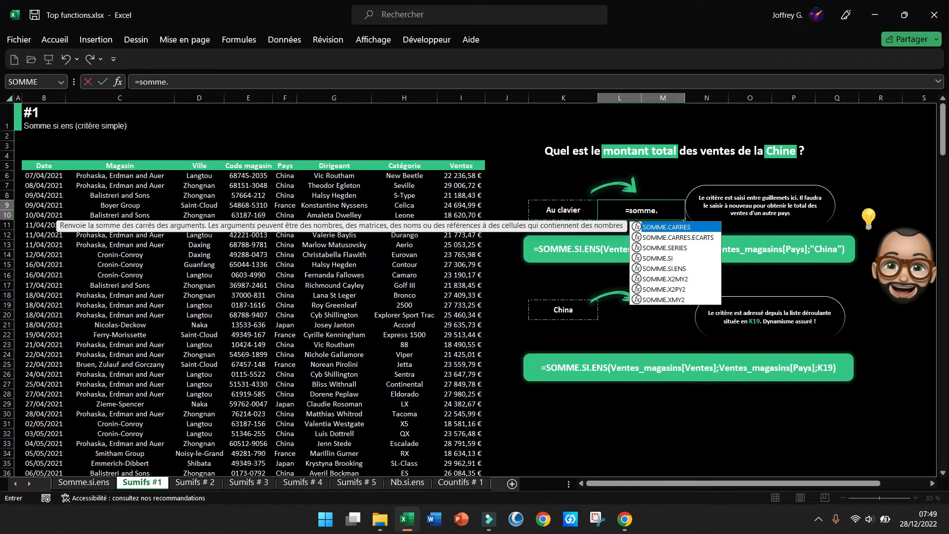
{"action": "double_click", "coordinate": [667, 269]}
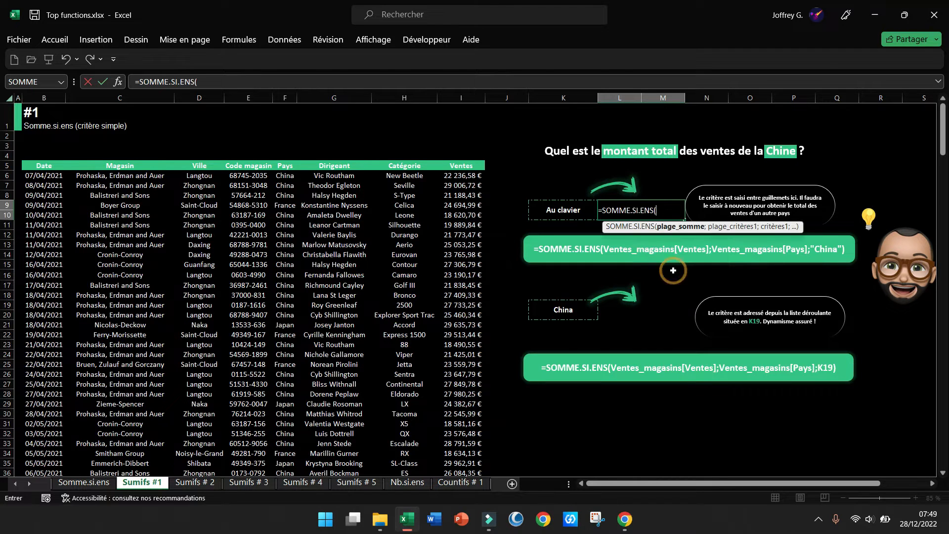
{"action": "left_click", "coordinate": [461, 161]}
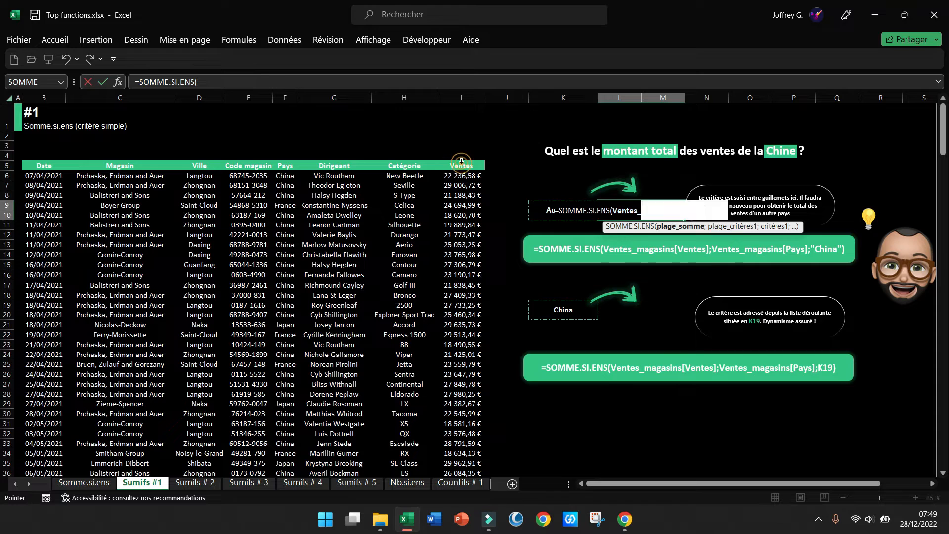
{"action": "type", "text": ";"}
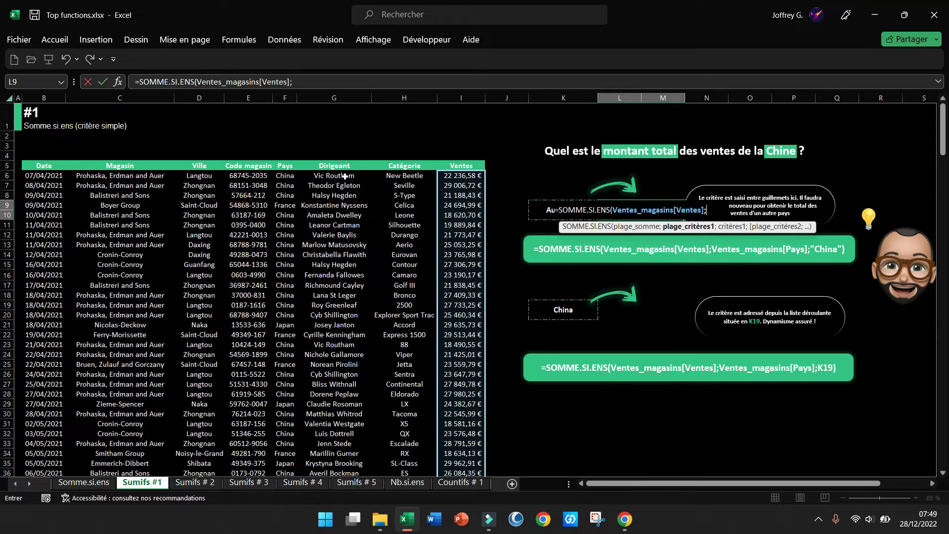
{"action": "left_click", "coordinate": [283, 161]}
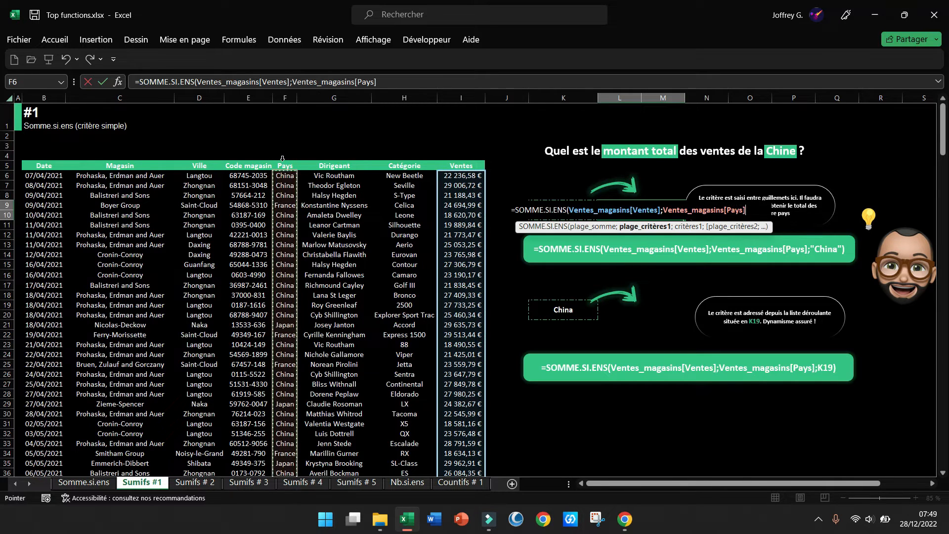
{"action": "type", "text": ";"}
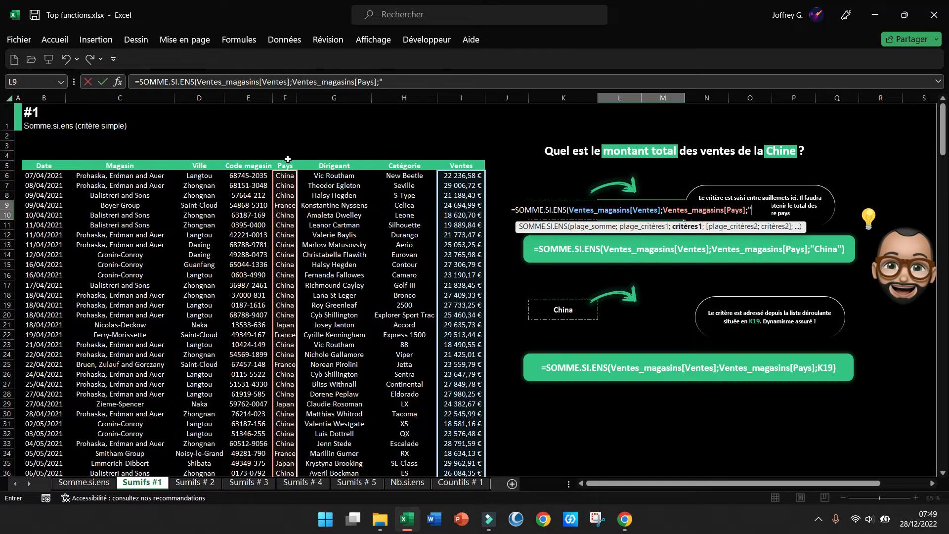
{"action": "type", "text": "\"China\")"}
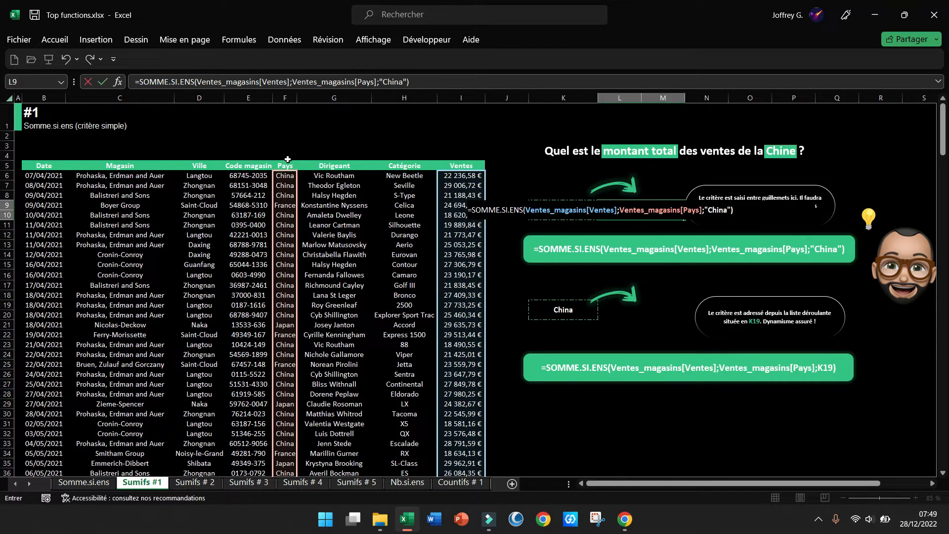
{"action": "key", "text": "Return"}
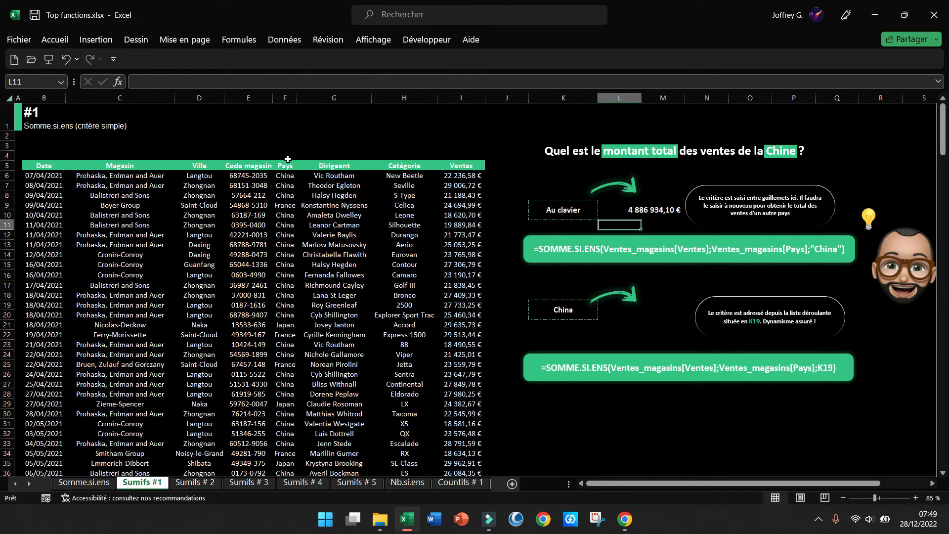
Look through the country list in K19 and choose China as the criterion.
{"action": "left_click", "coordinate": [640, 315]}
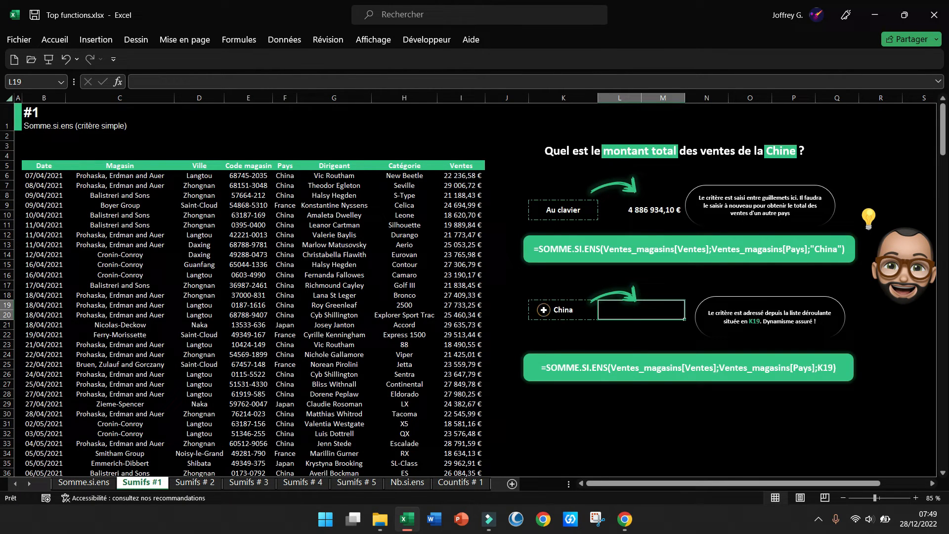
{"action": "left_click", "coordinate": [543, 310]}
{"action": "left_click", "coordinate": [603, 305]}
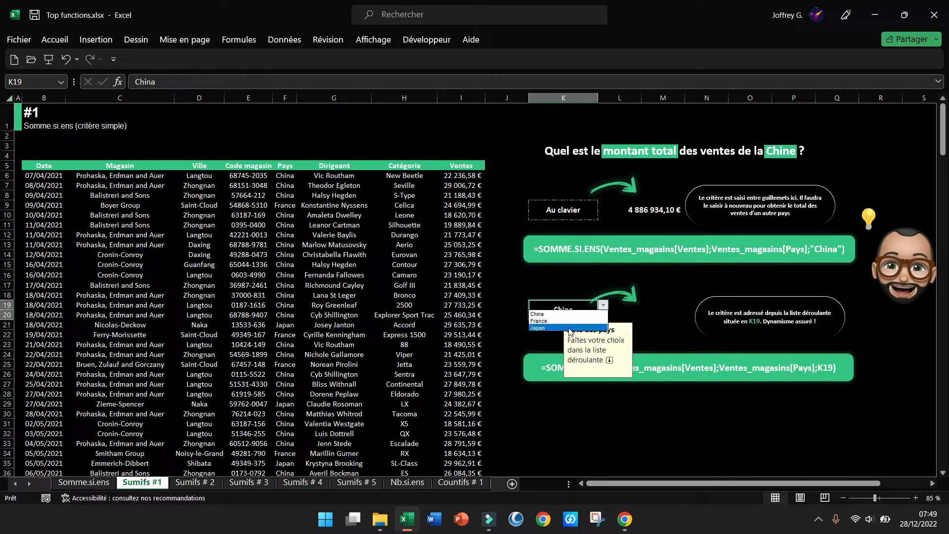
{"action": "left_click", "coordinate": [563, 315]}
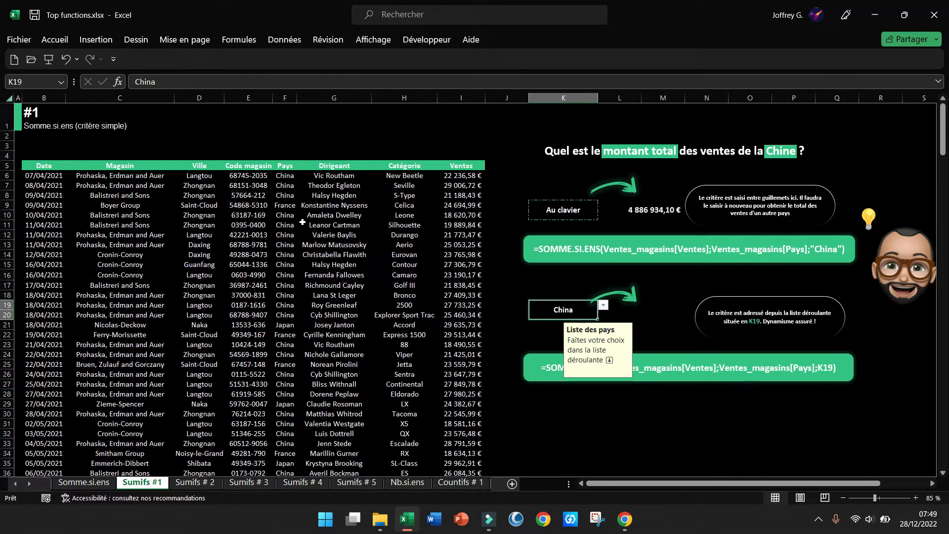
Start a SOMME.SI.ENS formula in L19 with the Ventes column of Ventes_magasins as the sum range.
{"action": "left_click", "coordinate": [641, 313]}
{"action": "type", "text": "="}
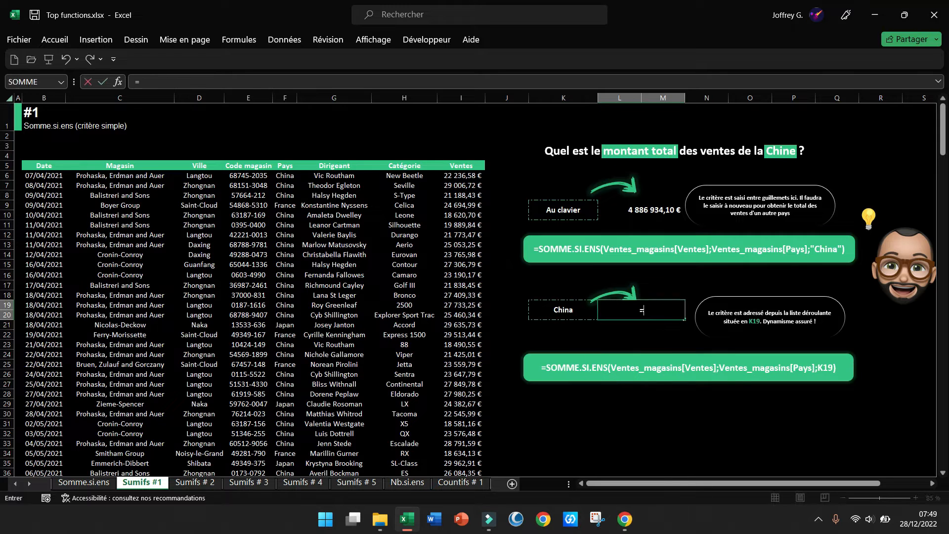
{"action": "type", "text": "somme.si"}
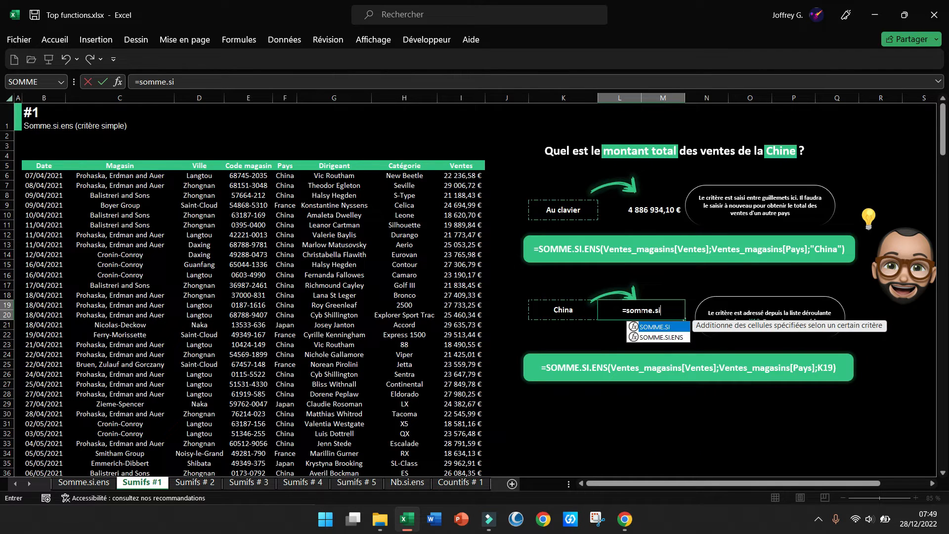
{"action": "double_click", "coordinate": [654, 336]}
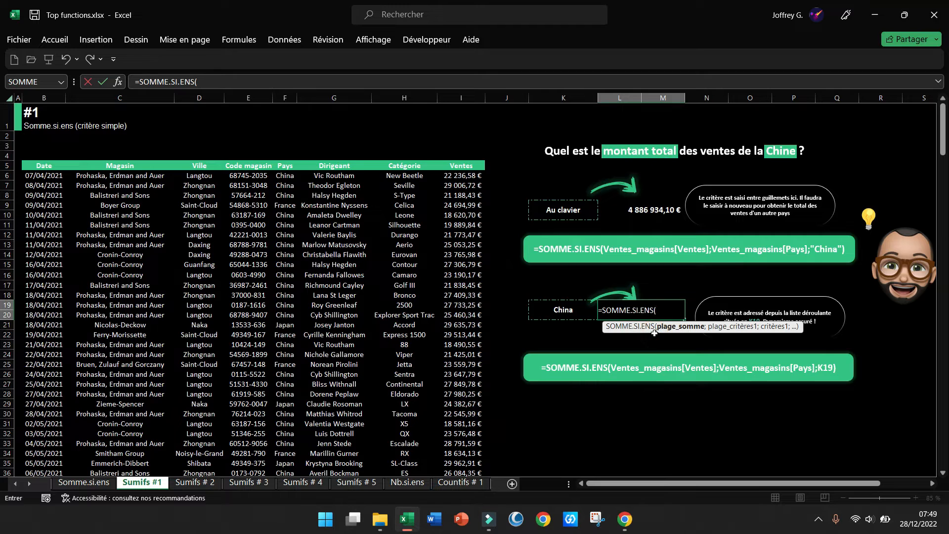
{"action": "type", "text": "vent"}
{"action": "double_click", "coordinate": [681, 336]}
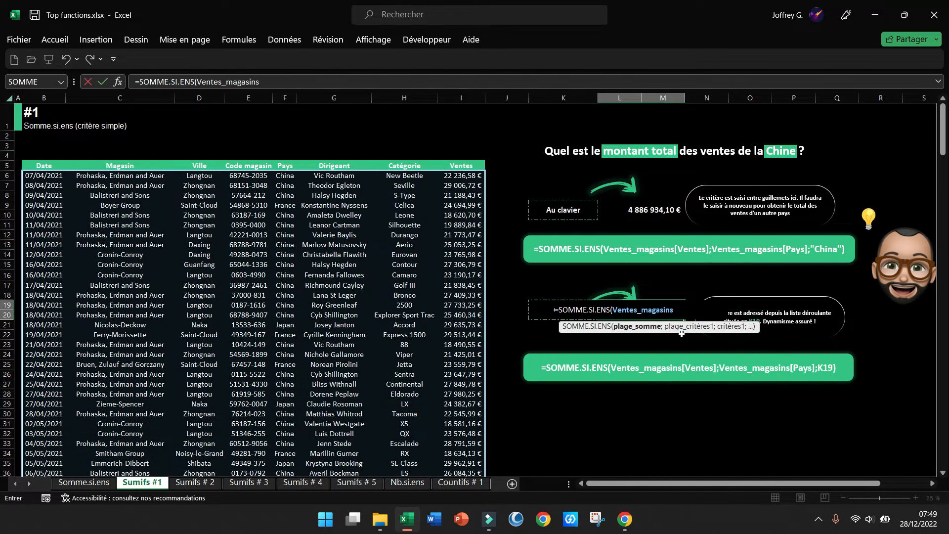
{"action": "type", "text": "["}
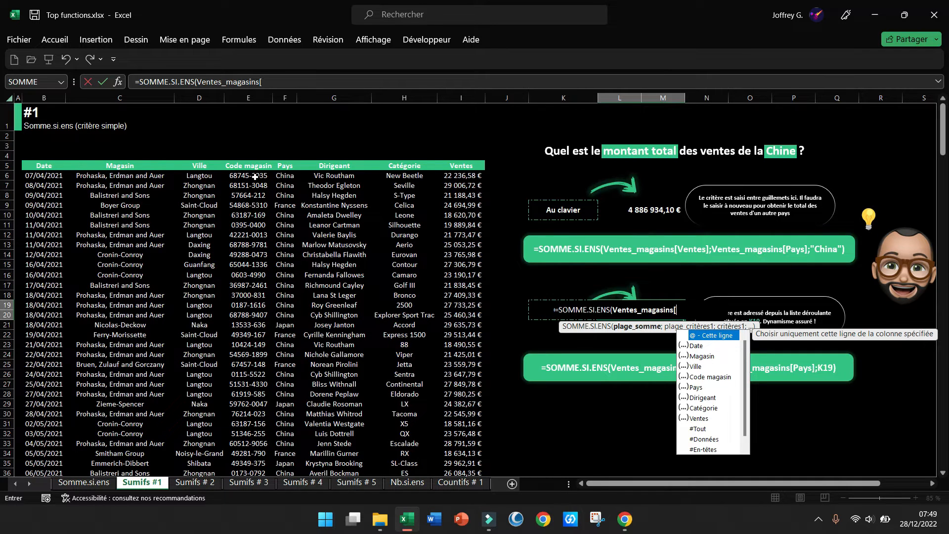
{"action": "double_click", "coordinate": [699, 419]}
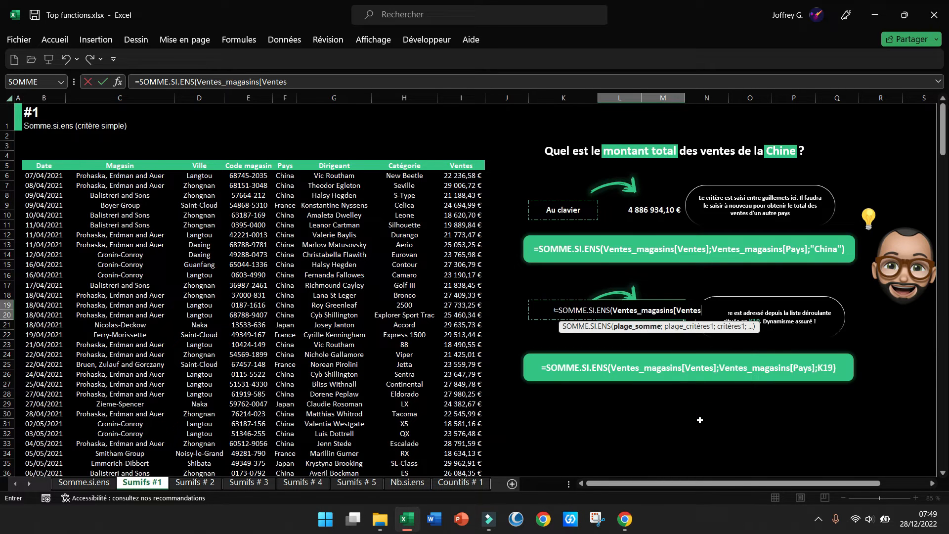
Complete the L19 formula with Ventes_magasins[Pays] as the criteria range and K19 as the criterion.
{"action": "type", "text": "];ven"}
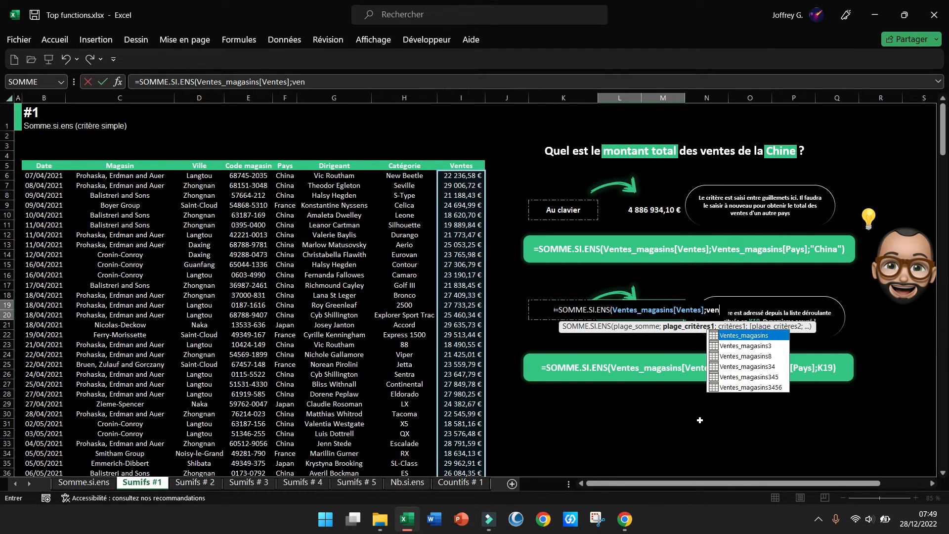
{"action": "key", "text": "Tab"}
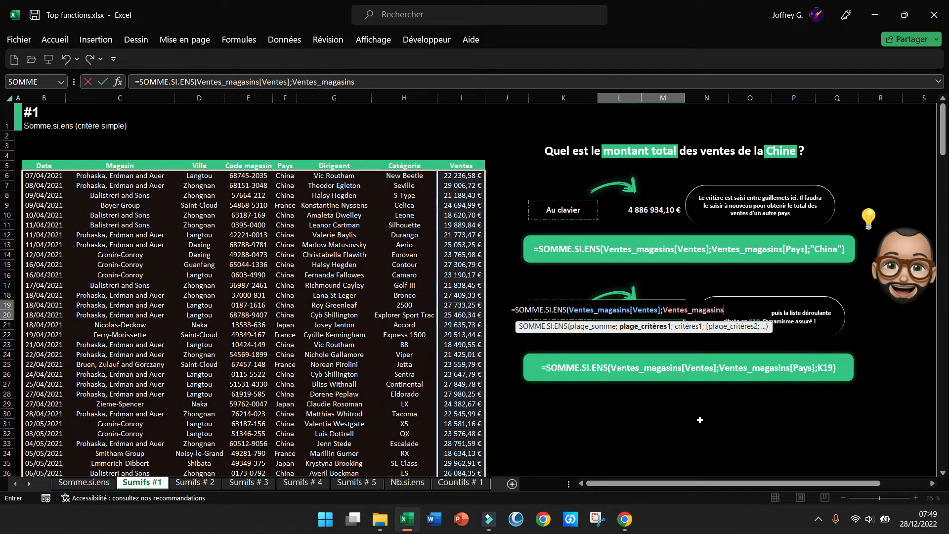
{"action": "type", "text": "[p"}
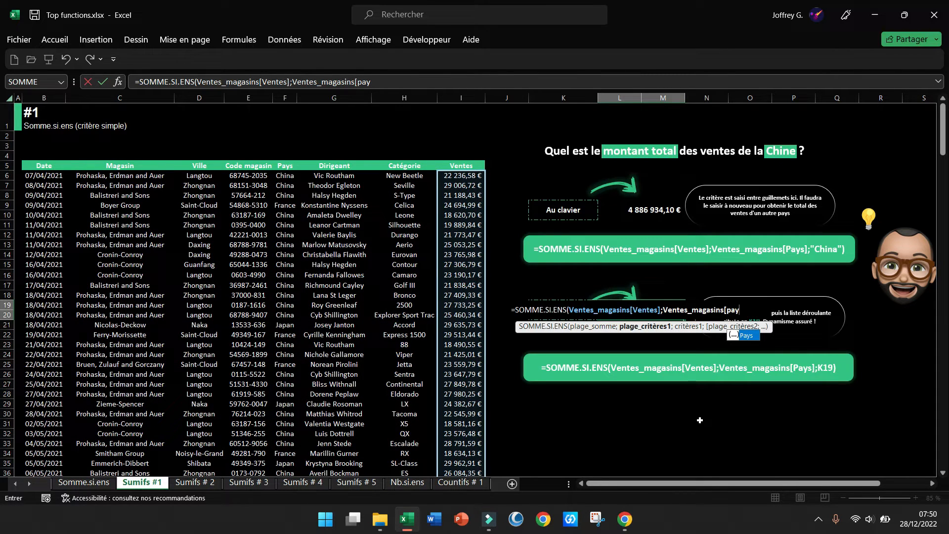
{"action": "type", "text": "ay"}
{"action": "key", "text": "Tab"}
{"action": "type", "text": "];"}
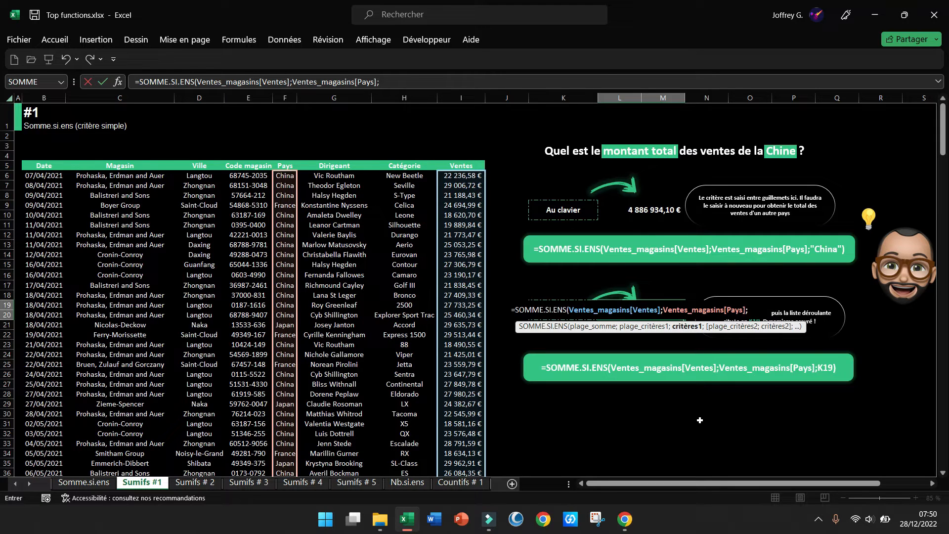
{"action": "type", "text": "K19)"}
{"action": "key", "text": "Return"}
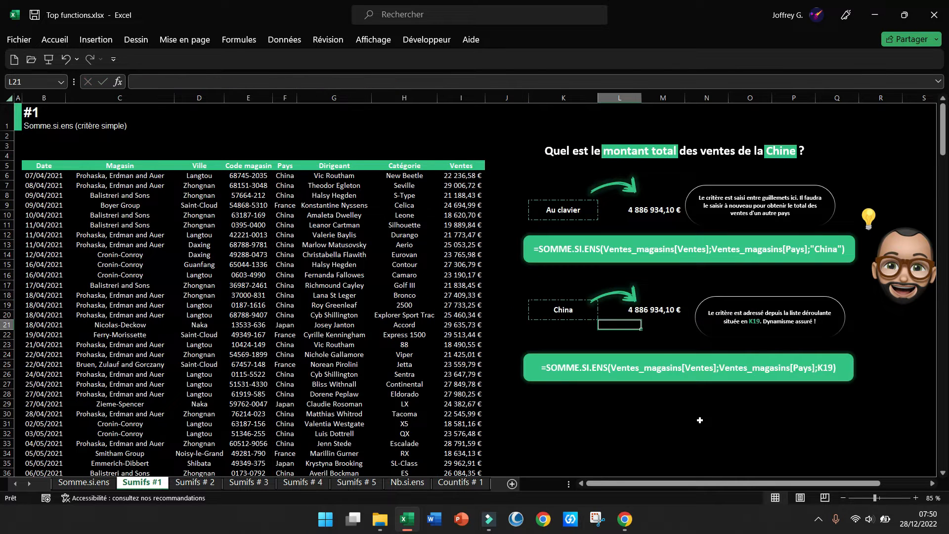
Test the dynamic total by switching the country in K19 to France and finally to Japan.
{"action": "left_click", "coordinate": [567, 318]}
{"action": "left_click", "coordinate": [603, 305]}
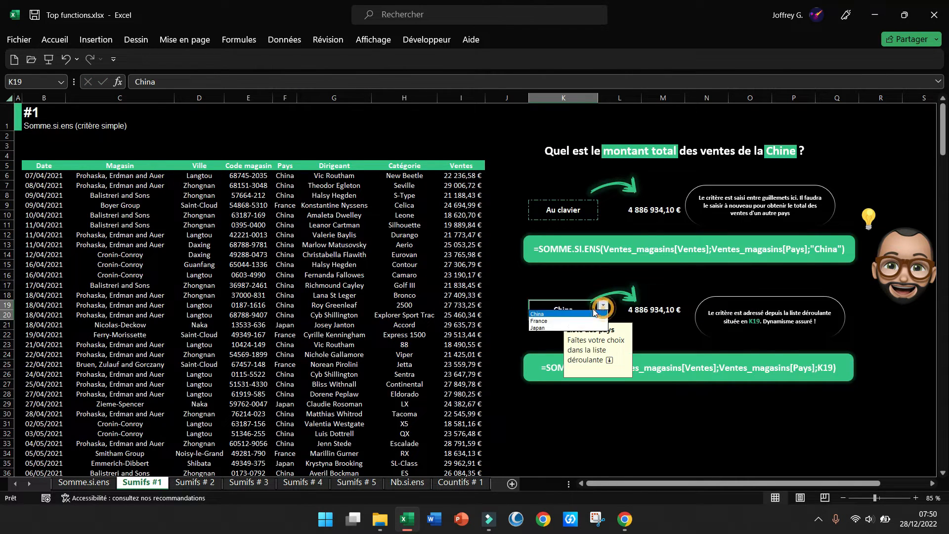
{"action": "left_click", "coordinate": [568, 322]}
{"action": "left_click", "coordinate": [603, 305]}
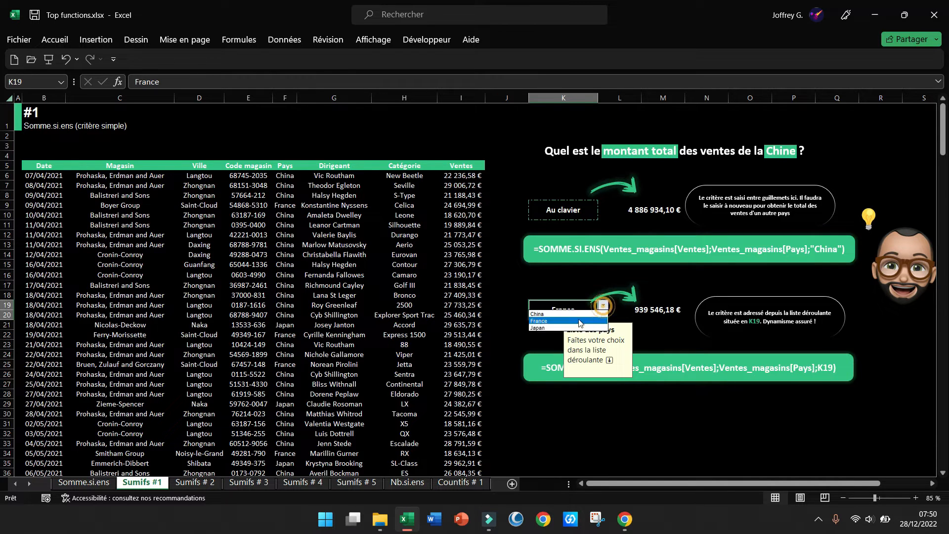
{"action": "left_click", "coordinate": [566, 328]}
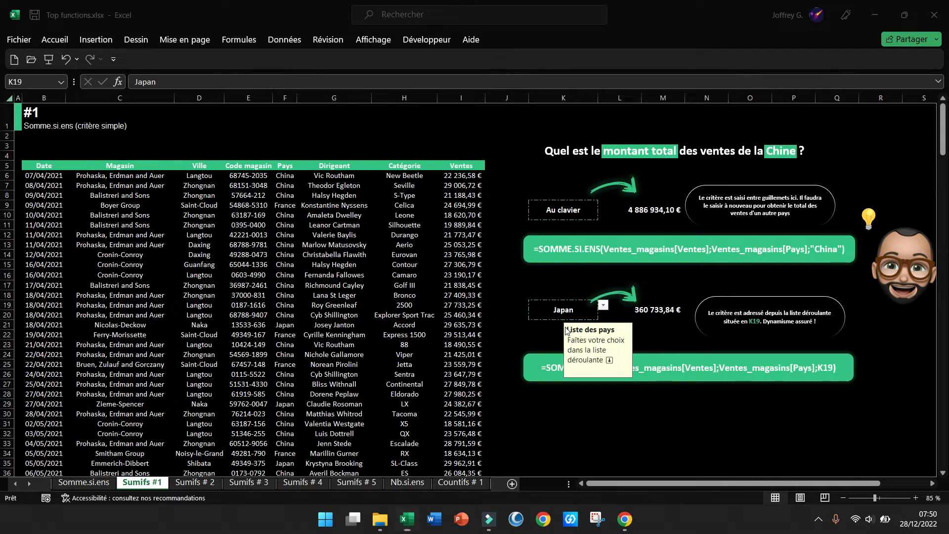
{"action": "key", "text": "super+p"}
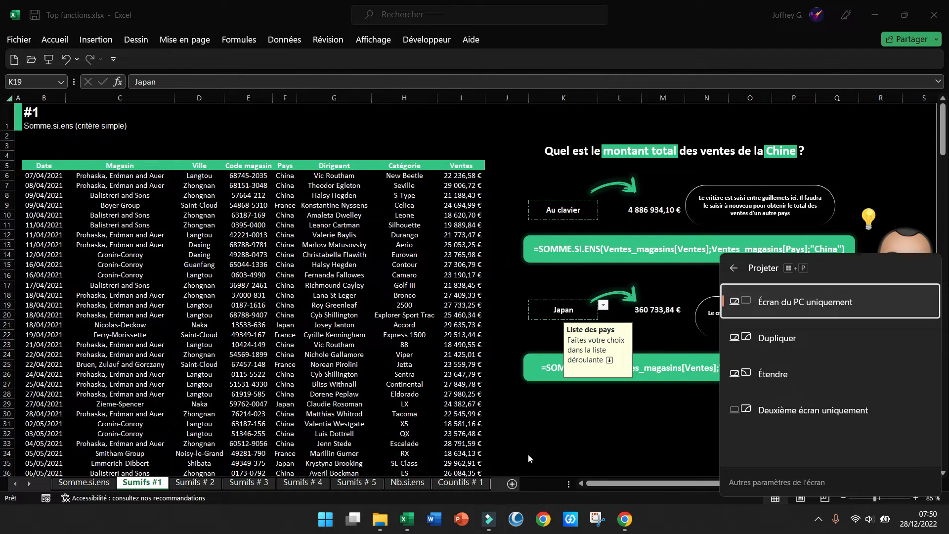
{"action": "mouse_move", "coordinate": [489, 518]}
{"action": "left_click", "coordinate": [509, 488]}
{"action": "left_click", "coordinate": [499, 506]}
{"action": "left_click", "coordinate": [818, 518]}
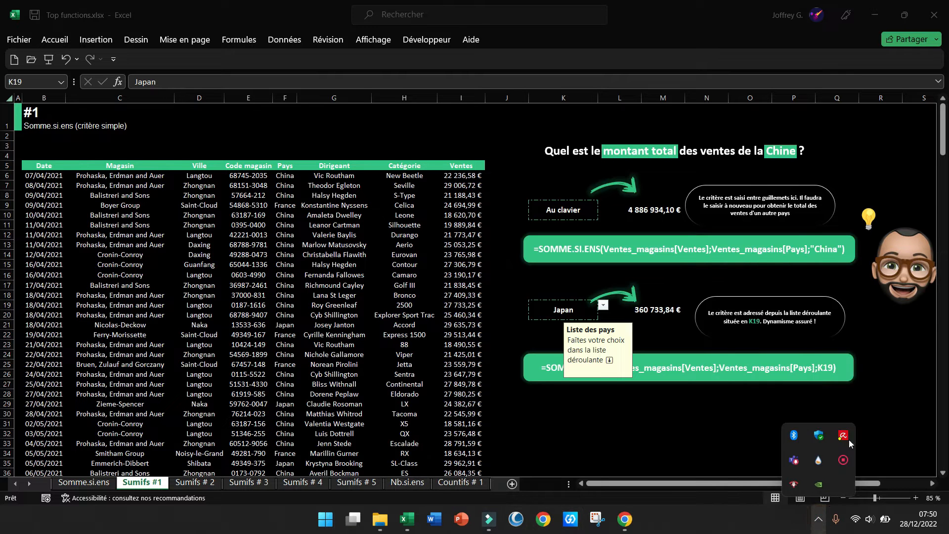
{"action": "right_click", "coordinate": [843, 460]}
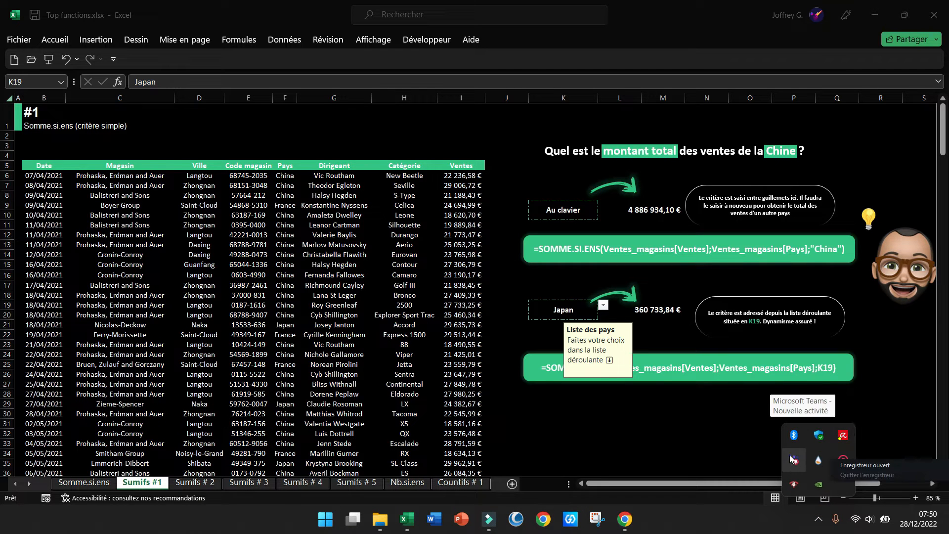
{"action": "left_click", "coordinate": [858, 465]}
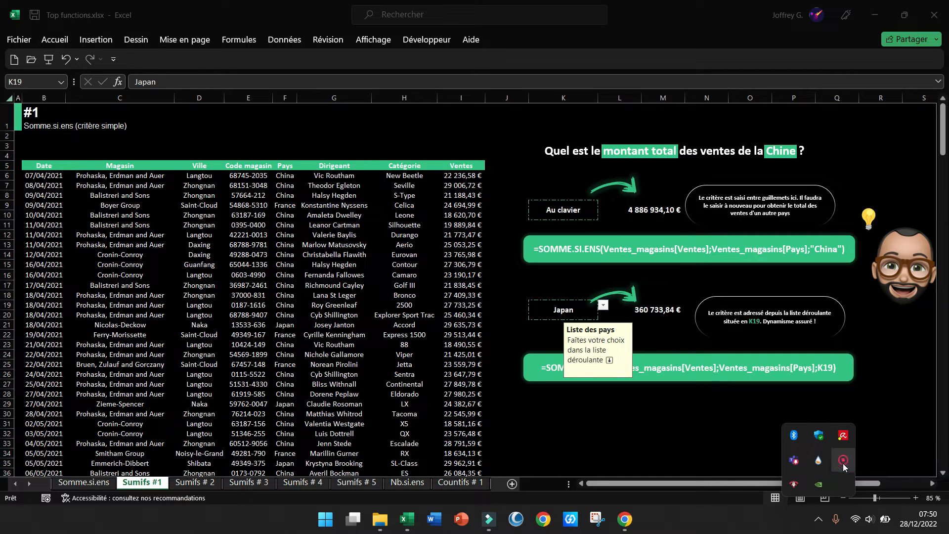
{"action": "right_click", "coordinate": [843, 463]}
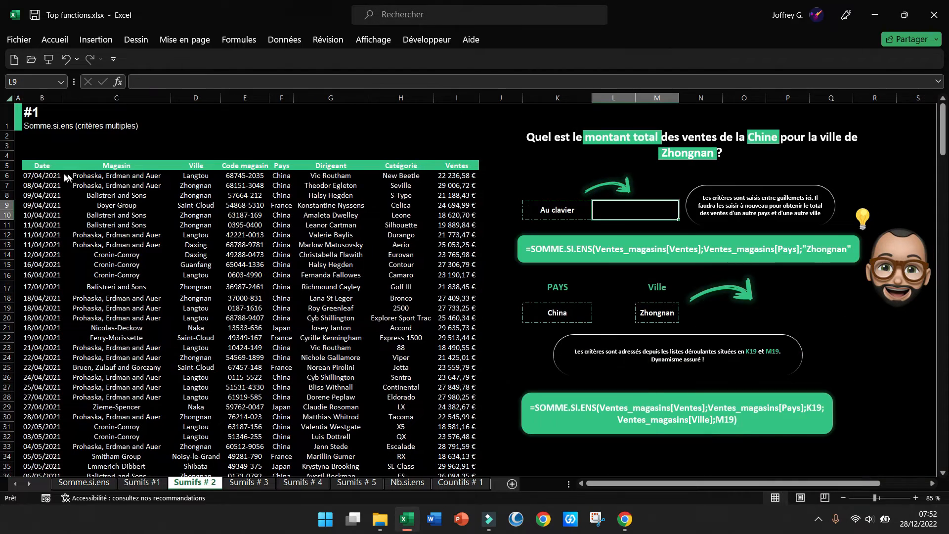
Select the whole sales table on the Sumifs # 2 sheet and check its table name.
{"action": "left_click", "coordinate": [44, 176]}
{"action": "left_click", "coordinate": [23, 163]}
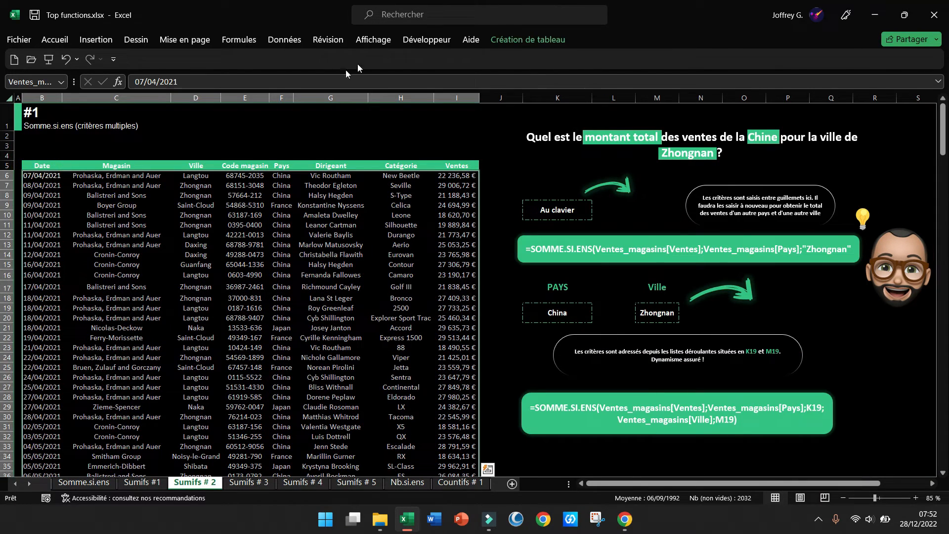
{"action": "left_click", "coordinate": [528, 40]}
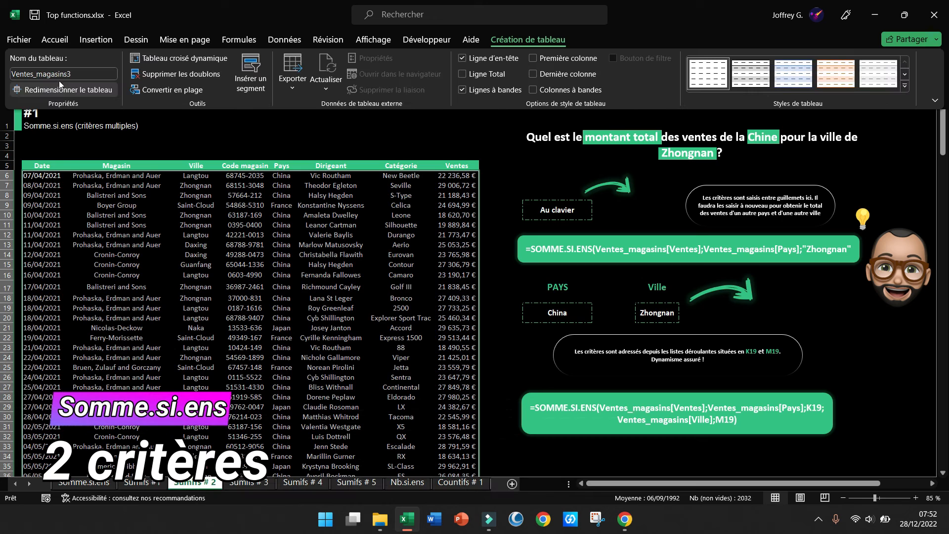
{"action": "left_click", "coordinate": [411, 188]}
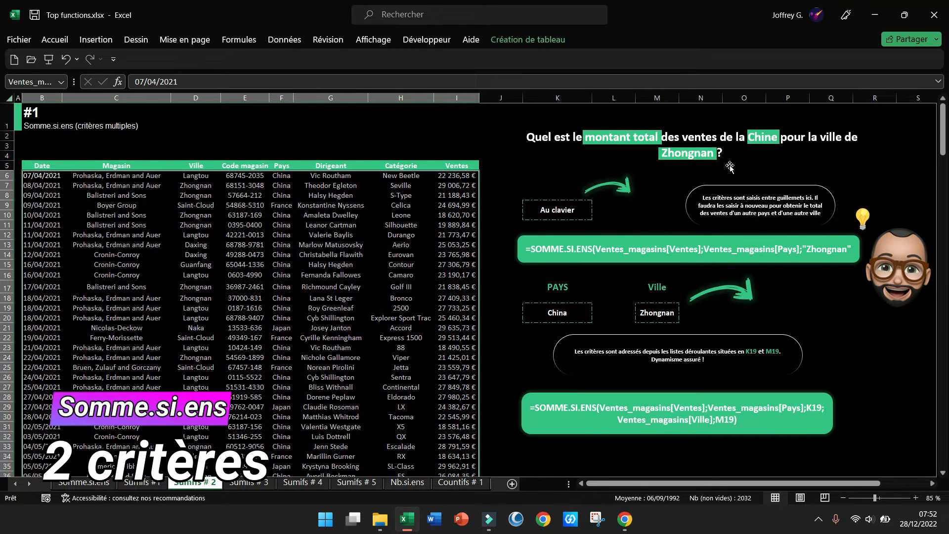
Start a SOMME.SI.ENS formula in L9 of the Sumifs # 2 sheet with Ventes_magasins3[Ventes] as the sum range.
{"action": "left_click", "coordinate": [641, 211]}
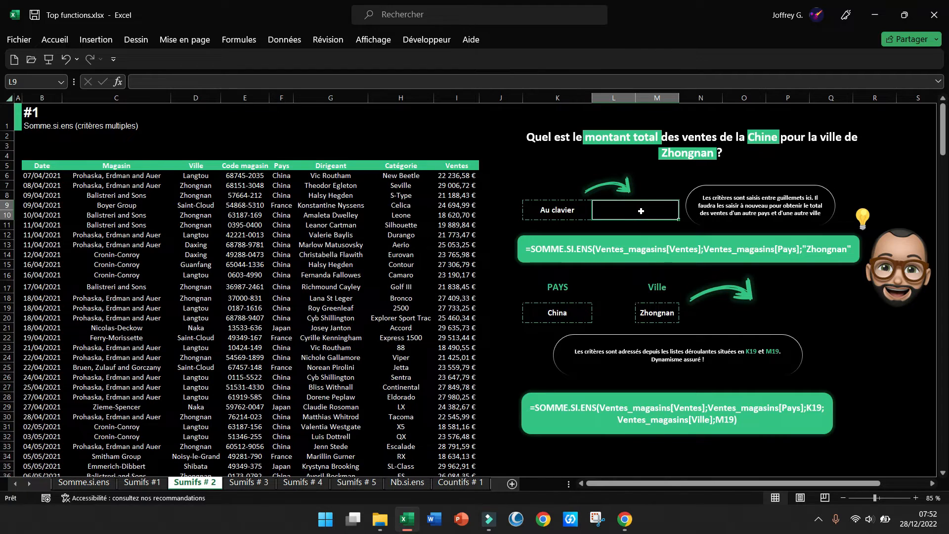
{"action": "type", "text": "=somme."}
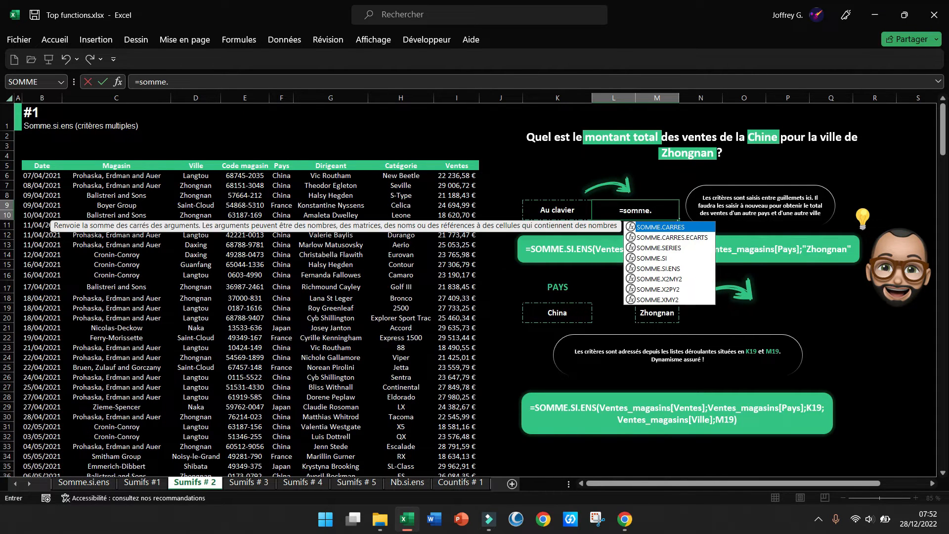
{"action": "double_click", "coordinate": [659, 267]}
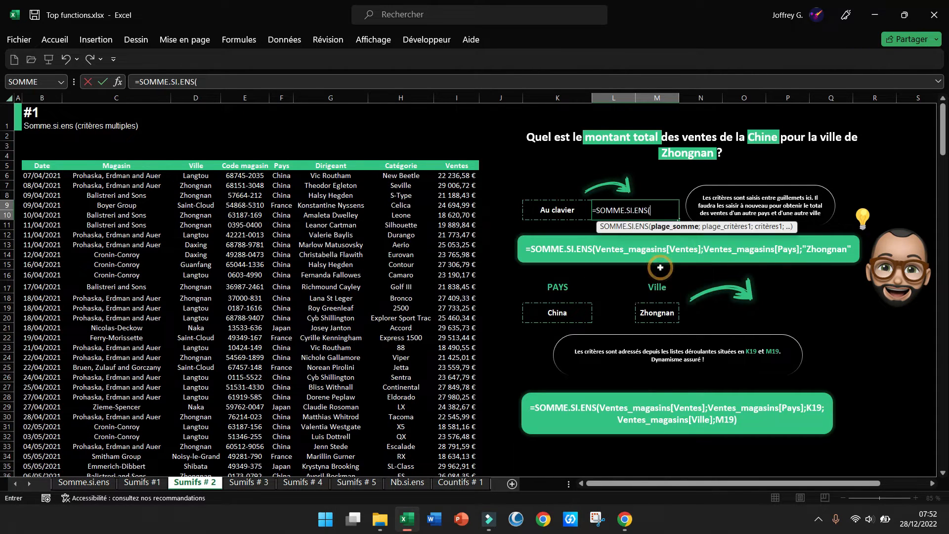
{"action": "left_click", "coordinate": [447, 162]}
{"action": "type", "text": ";"}
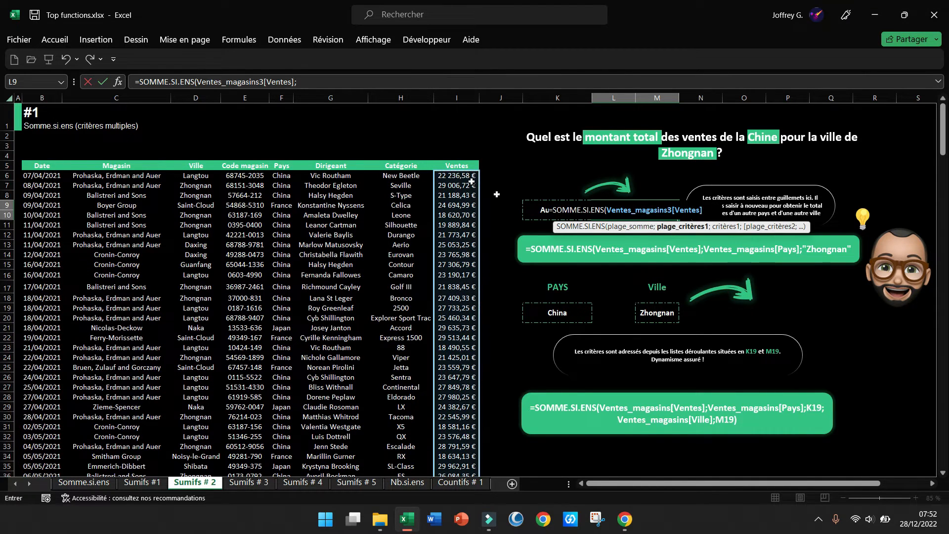
Complete the L9 formula with the criteria "China" on the Pays column and "Zhongnan" on the Ville column.
{"action": "left_click", "coordinate": [281, 160]}
{"action": "type", "text": ";\"Chi"}
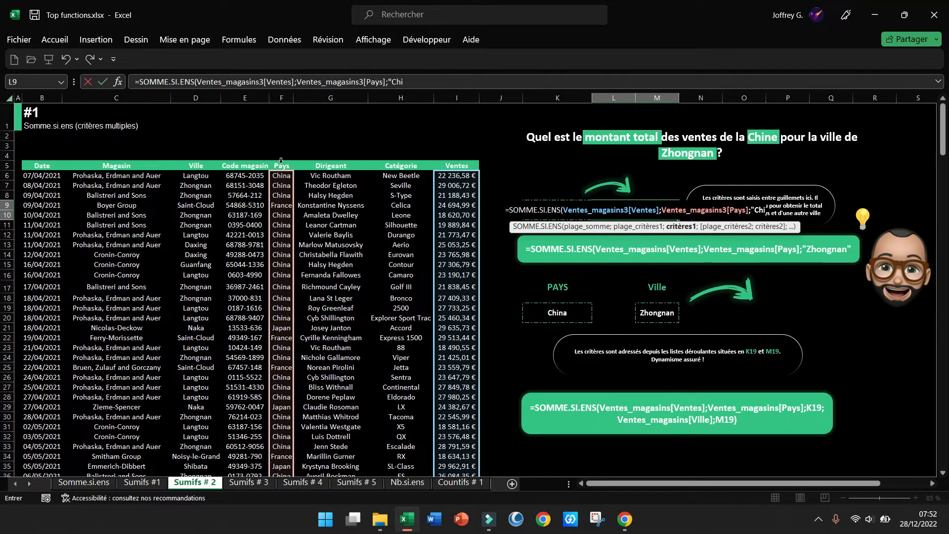
{"action": "type", "text": "na\";"}
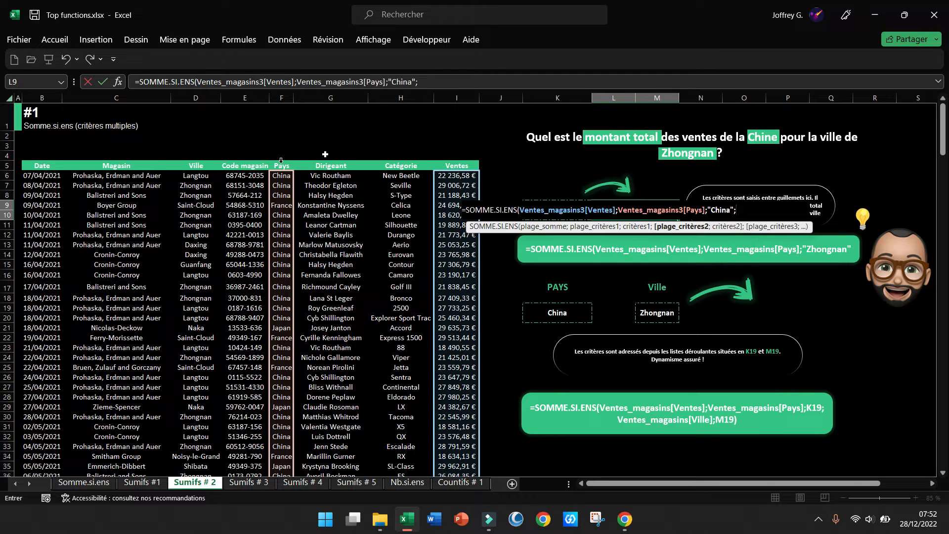
{"action": "left_click", "coordinate": [196, 160]}
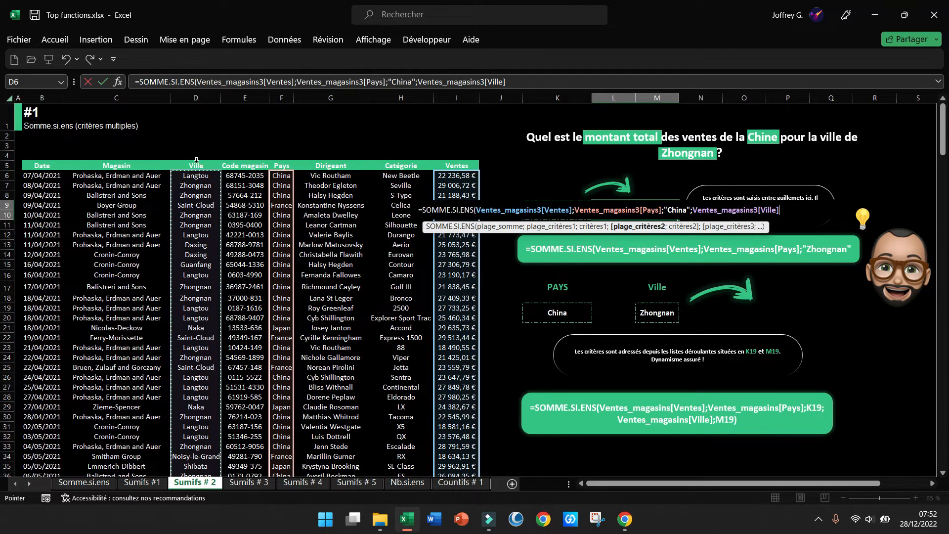
{"action": "type", "text": ";\"Zh"}
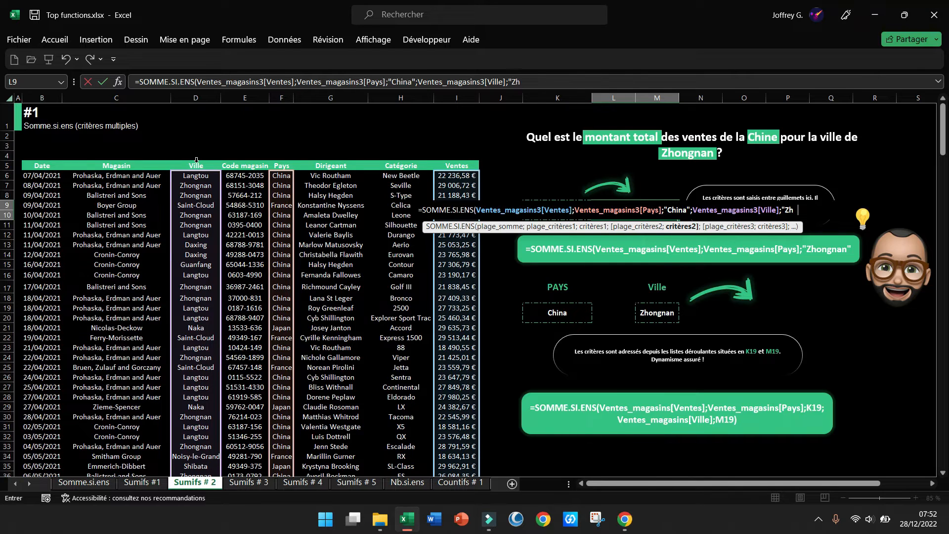
{"action": "type", "text": "ongnan\")"}
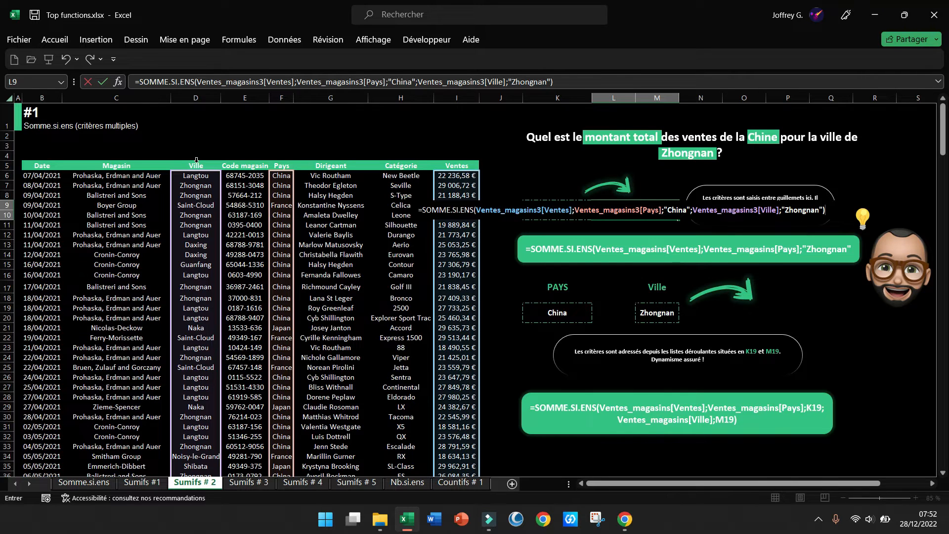
{"action": "key", "text": "Return"}
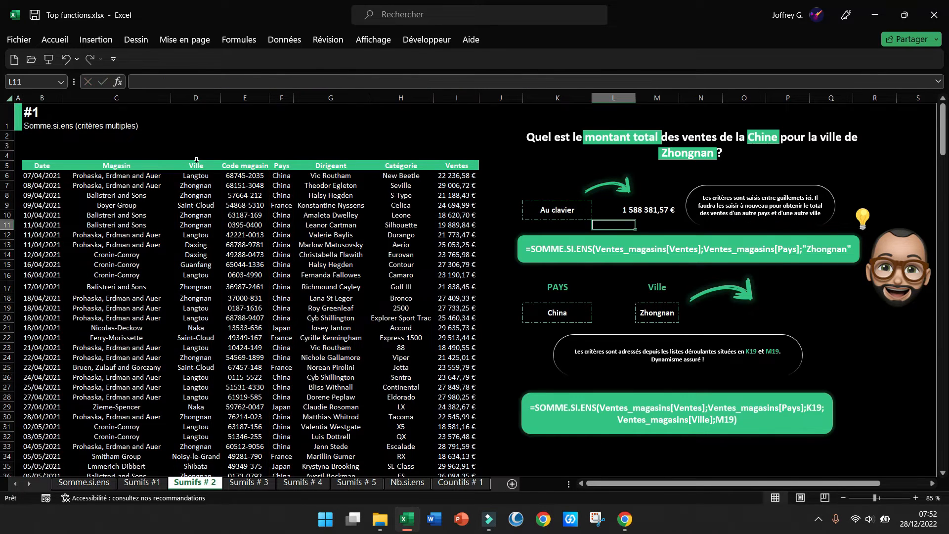
Inspect the country criterion in K19 and the city choices in M19, keeping Zhongnan as the city.
{"action": "left_click", "coordinate": [552, 312]}
{"action": "left_click", "coordinate": [596, 310]}
{"action": "left_click", "coordinate": [577, 316]}
{"action": "left_click", "coordinate": [648, 315]}
{"action": "left_click", "coordinate": [684, 308]}
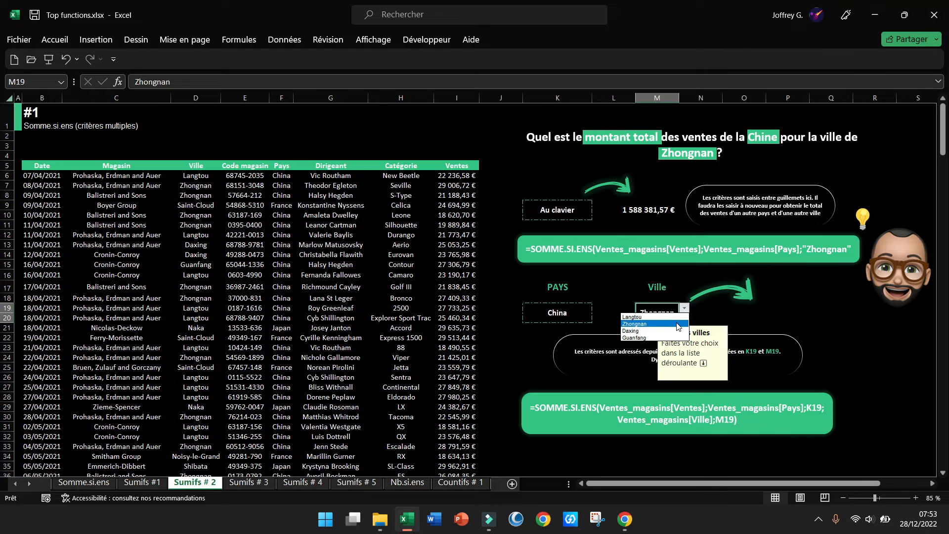
{"action": "left_click", "coordinate": [675, 324]}
{"action": "left_click", "coordinate": [575, 314]}
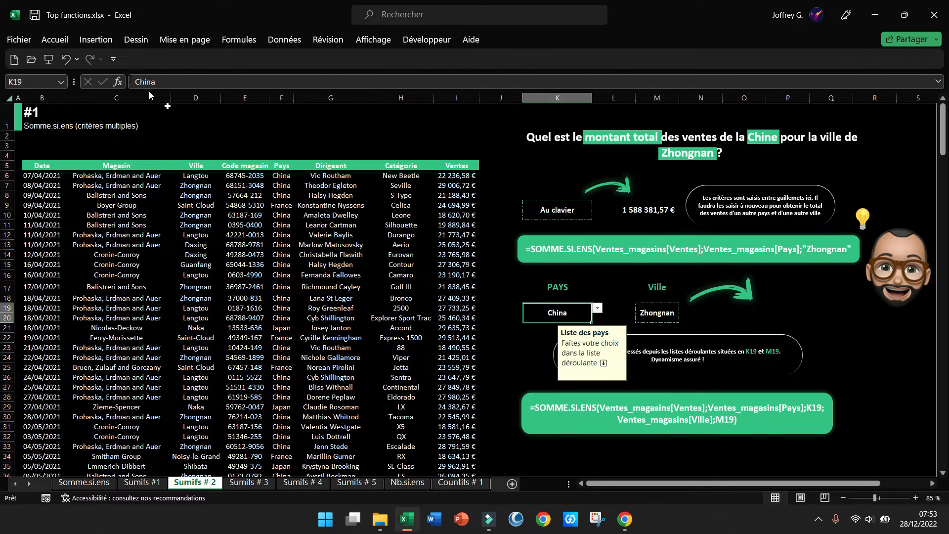
{"action": "left_click", "coordinate": [670, 315]}
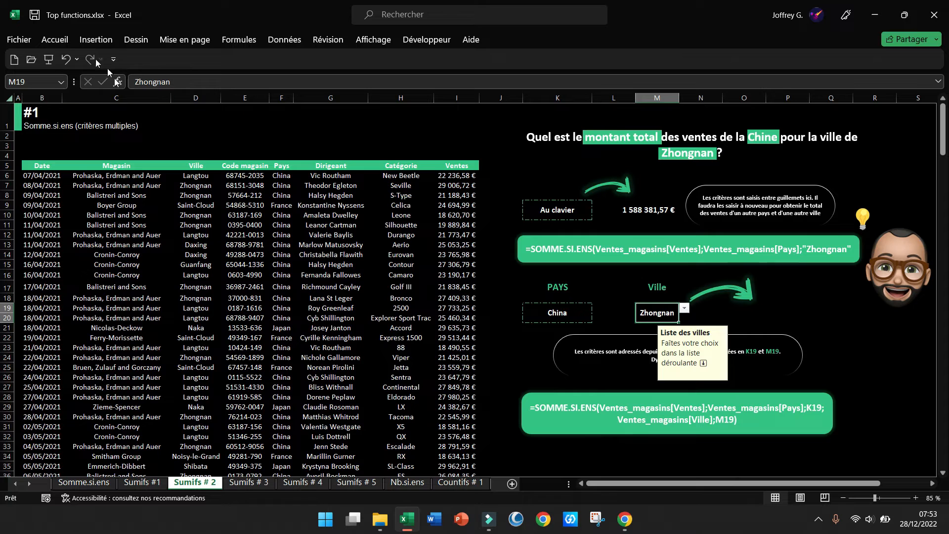
Start a SOMME.SI.ENS formula in O19 with the structured reference Ventes_magasins3[Ventes] as the sum range.
{"action": "left_click", "coordinate": [753, 316]}
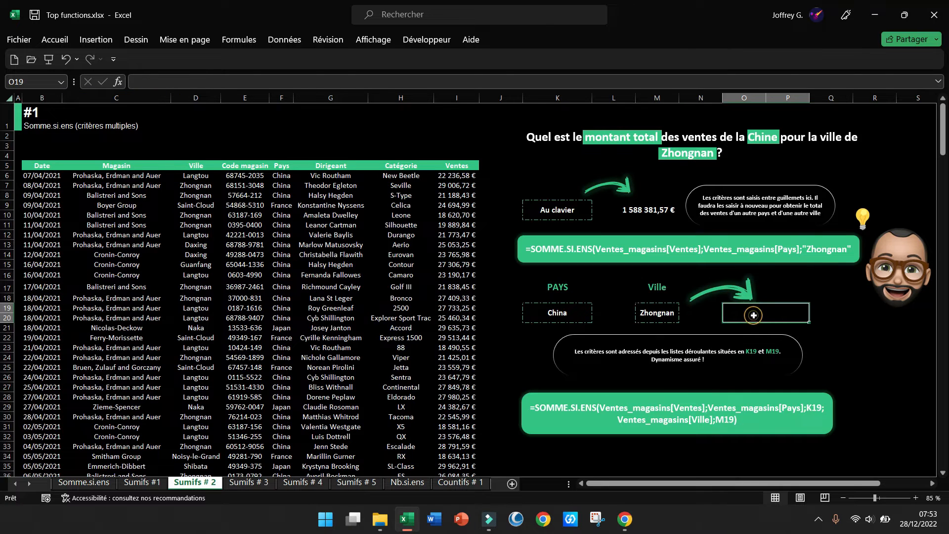
{"action": "type", "text": "=somme."}
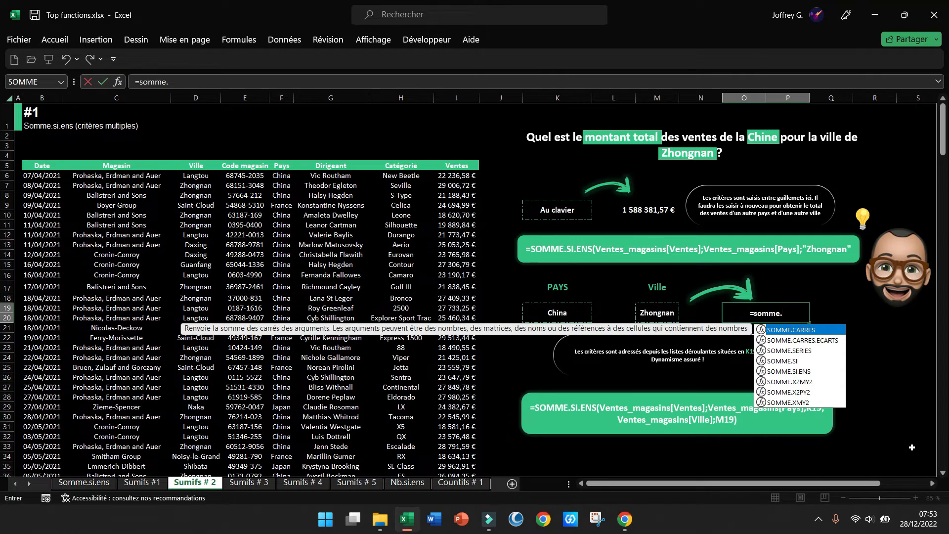
{"action": "double_click", "coordinate": [788, 371]}
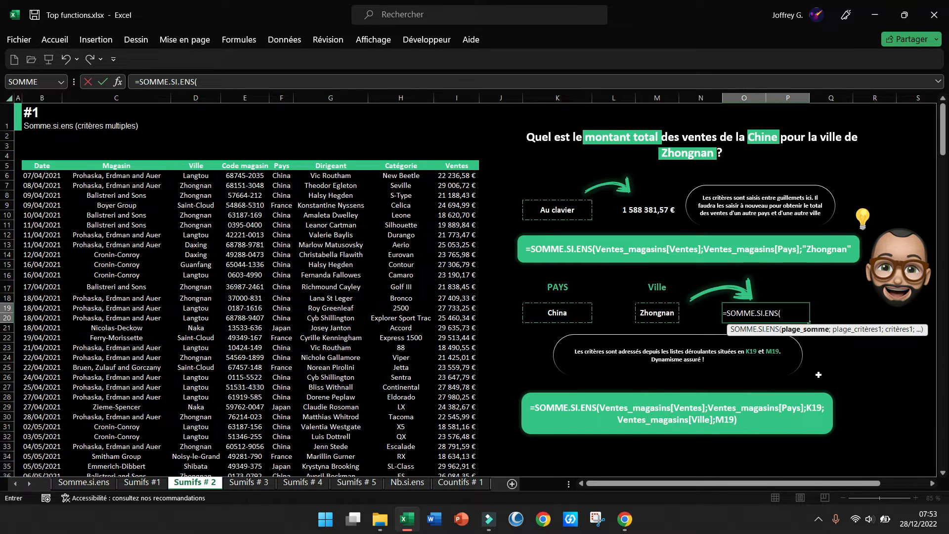
{"action": "type", "text": "vente"}
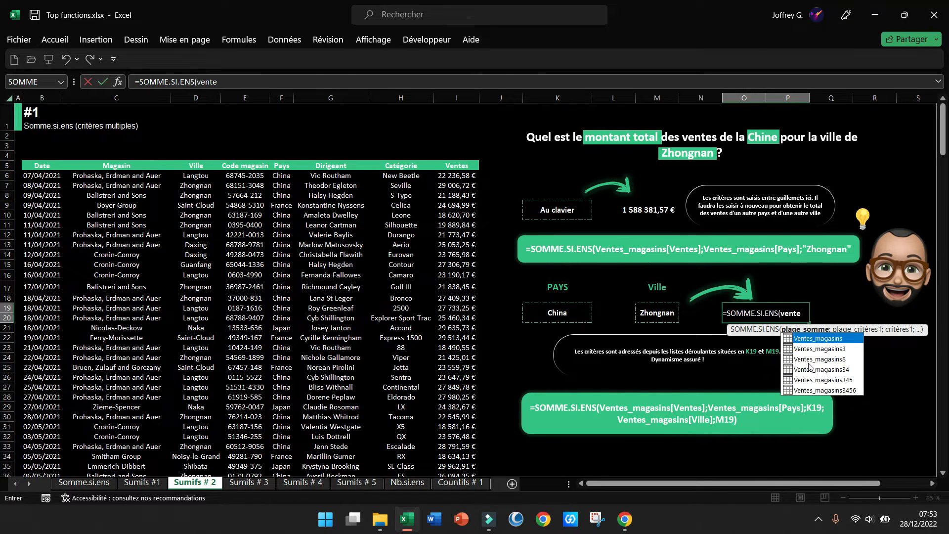
{"action": "left_click", "coordinate": [830, 348]}
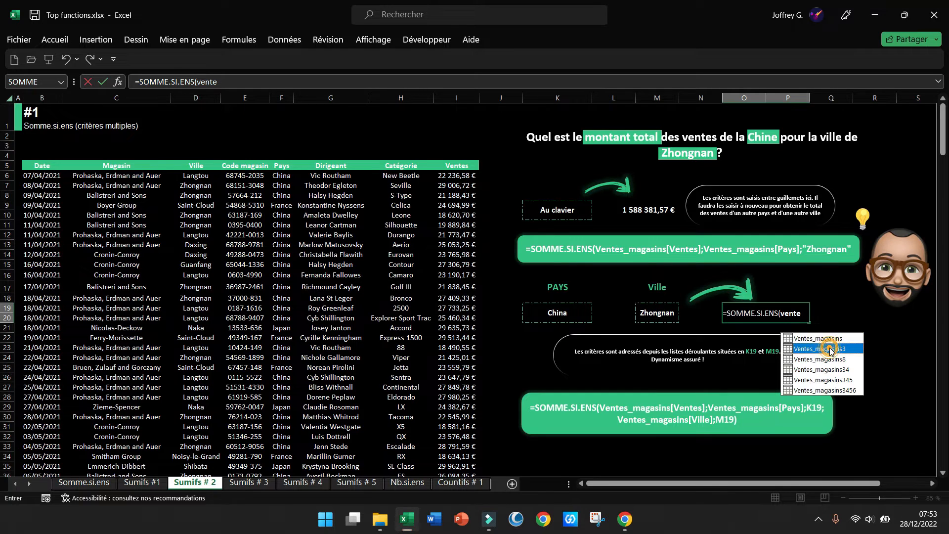
{"action": "double_click", "coordinate": [830, 349]}
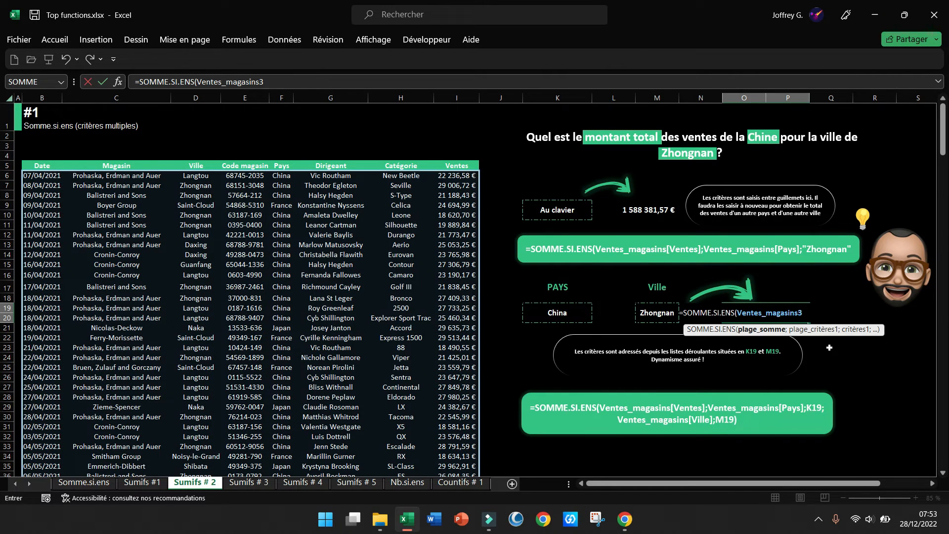
{"action": "type", "text": "["}
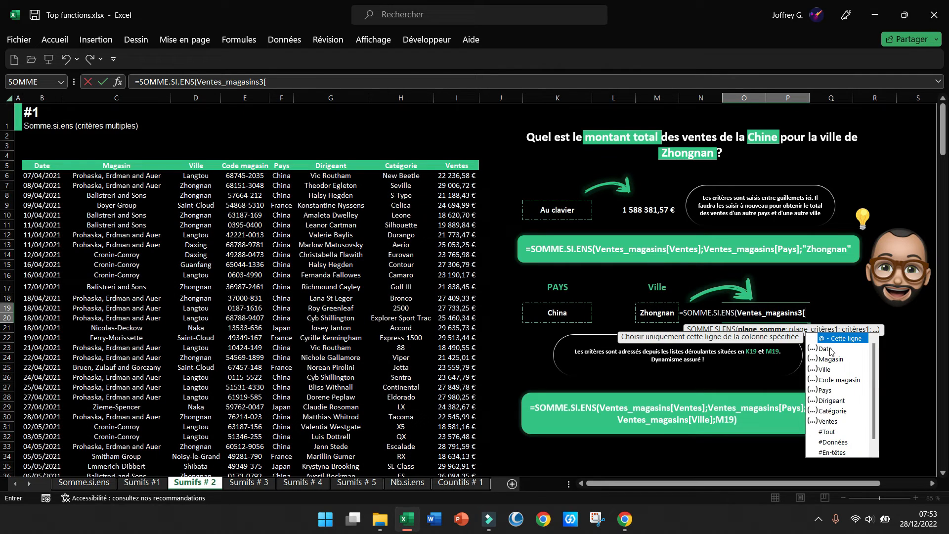
{"action": "double_click", "coordinate": [829, 422]}
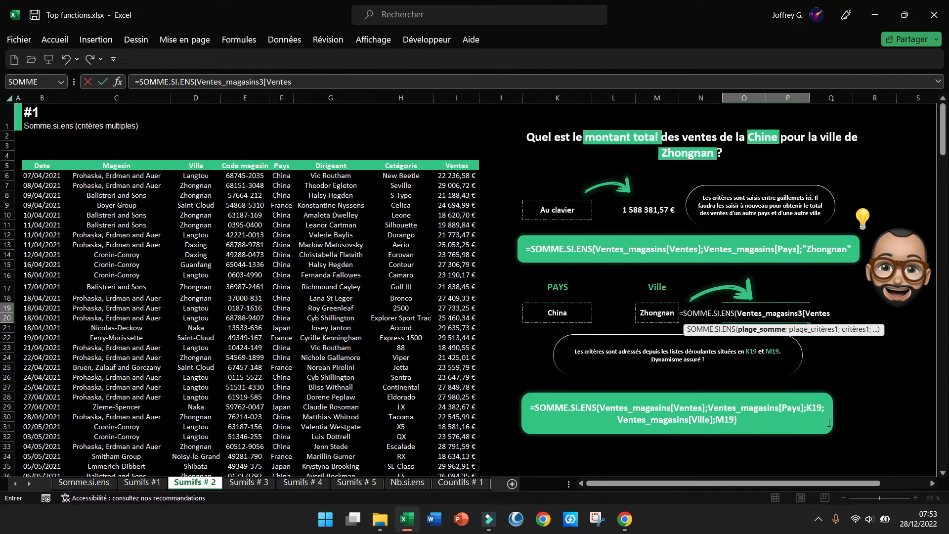
{"action": "type", "text": "]"}
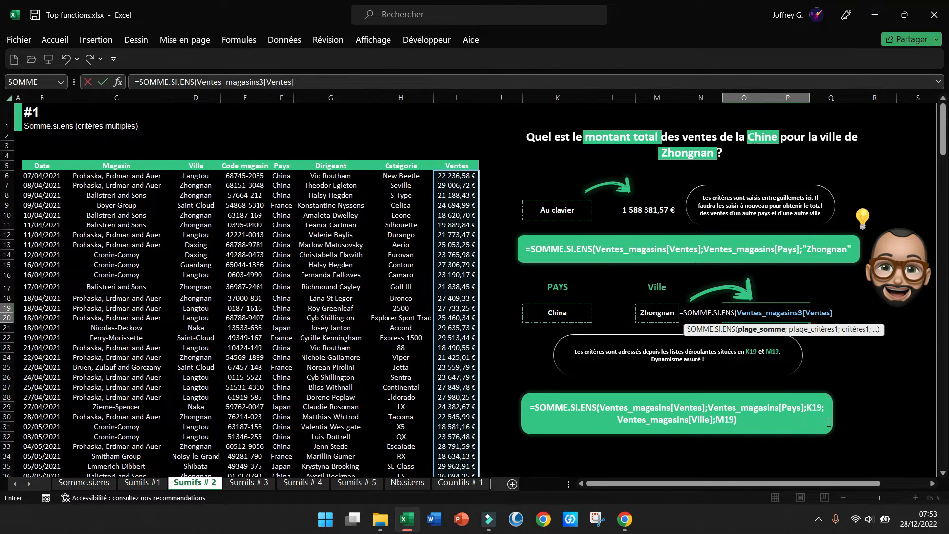
Add Ventes_magasins3[Pays] as the first criteria range of the O19 formula, with K19 as its criterion.
{"action": "type", "text": ";vent"}
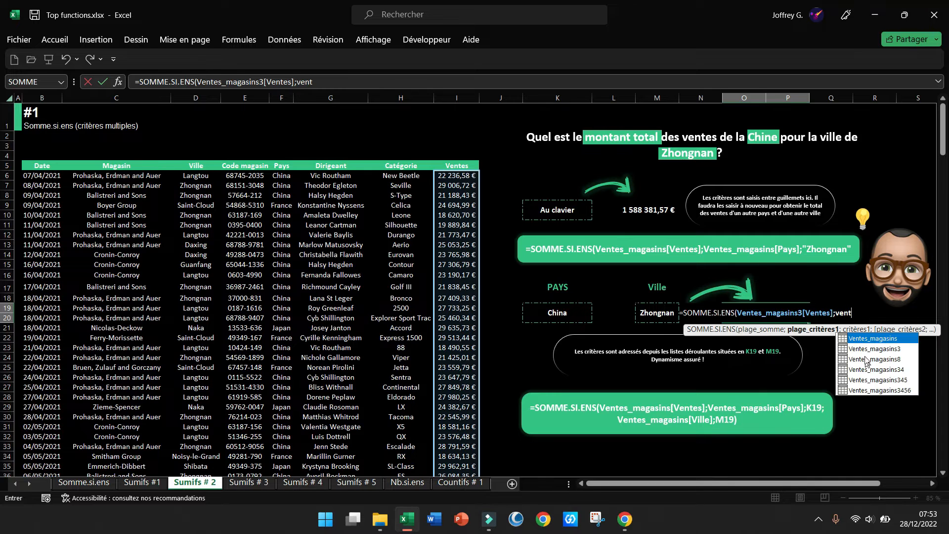
{"action": "double_click", "coordinate": [863, 348]}
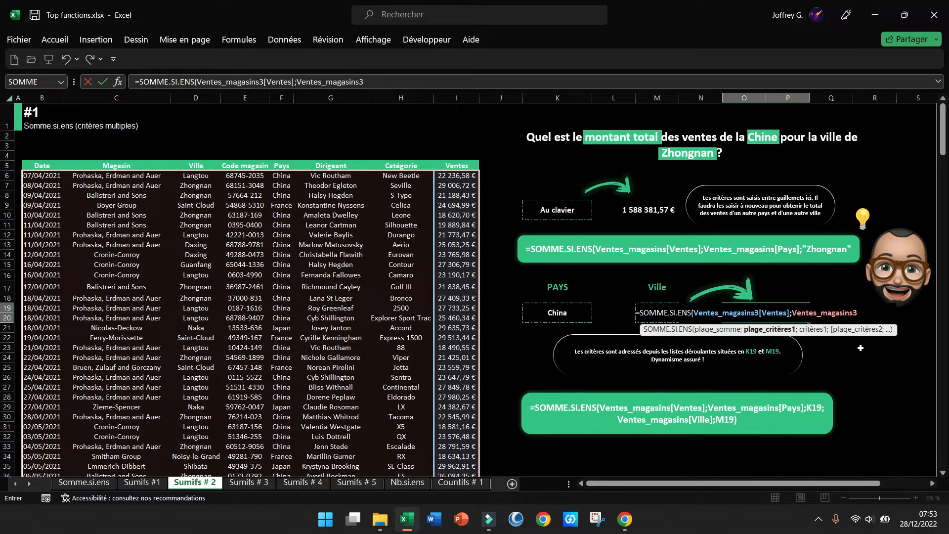
{"action": "type", "text": "[pa"}
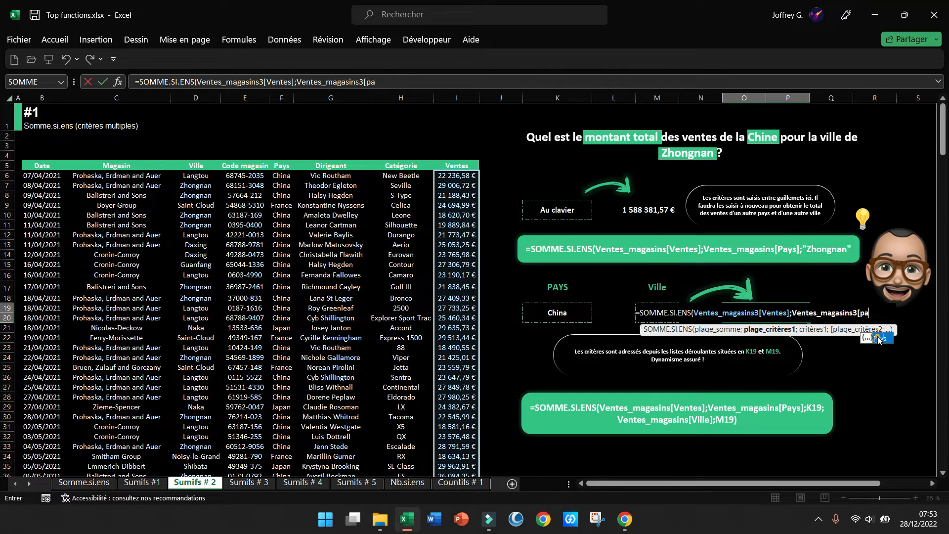
{"action": "double_click", "coordinate": [877, 337]}
{"action": "type", "text": "];"}
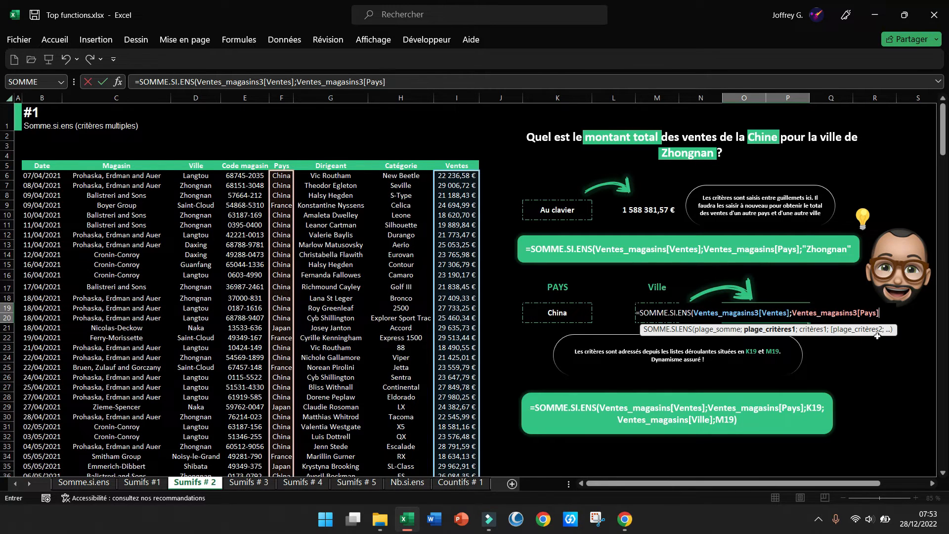
{"action": "type", "text": "K1"}
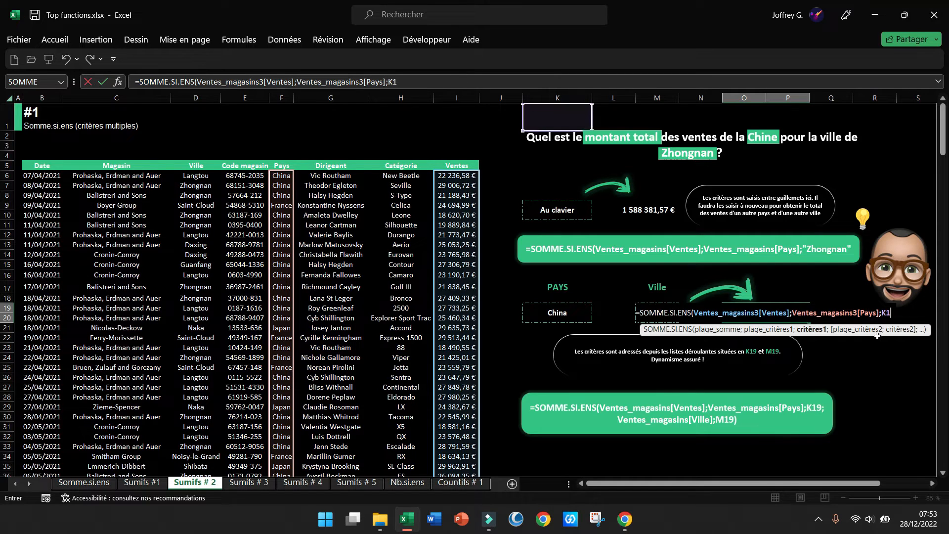
{"action": "type", "text": "9;ven"}
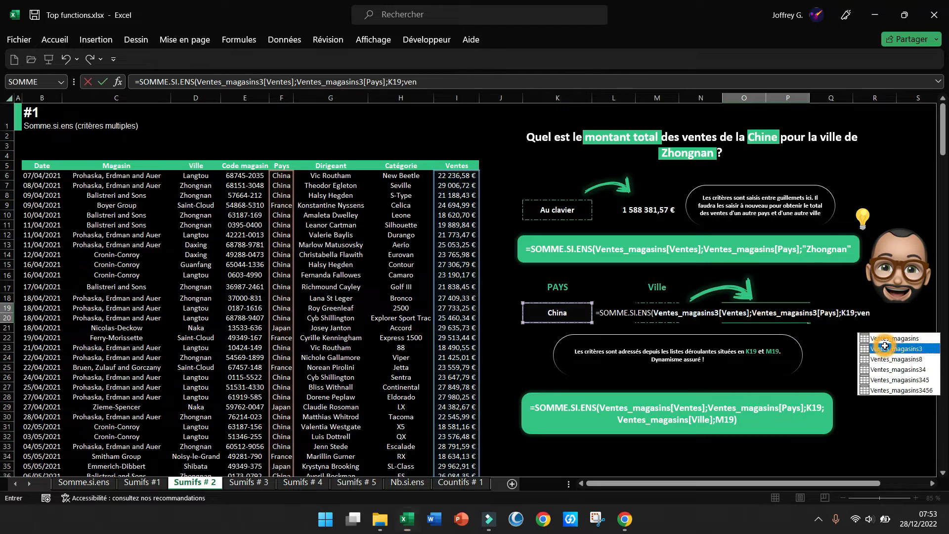
Complete the O19 formula with Ventes_magasins3[Ville] as the second criteria range and M19 as its criterion.
{"action": "double_click", "coordinate": [886, 349]}
{"action": "type", "text": "[vi"}
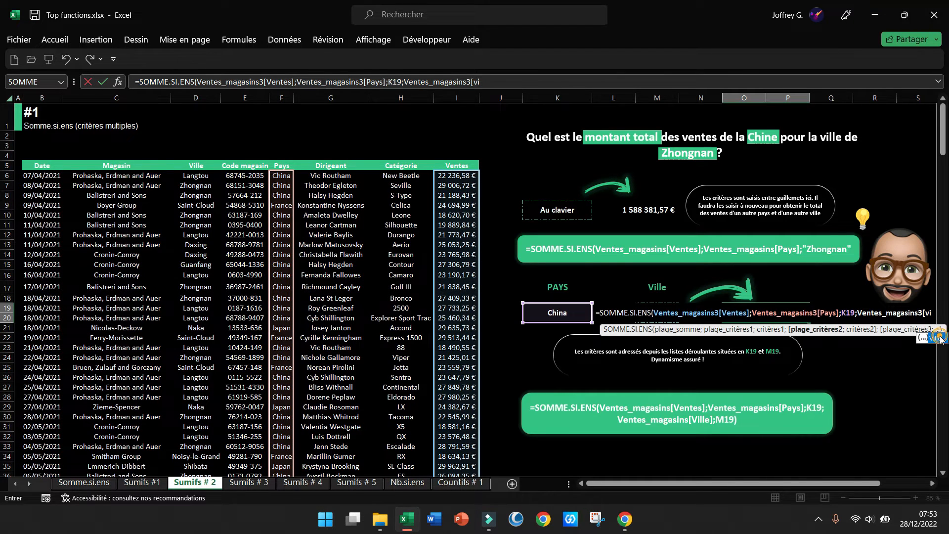
{"action": "double_click", "coordinate": [929, 338]}
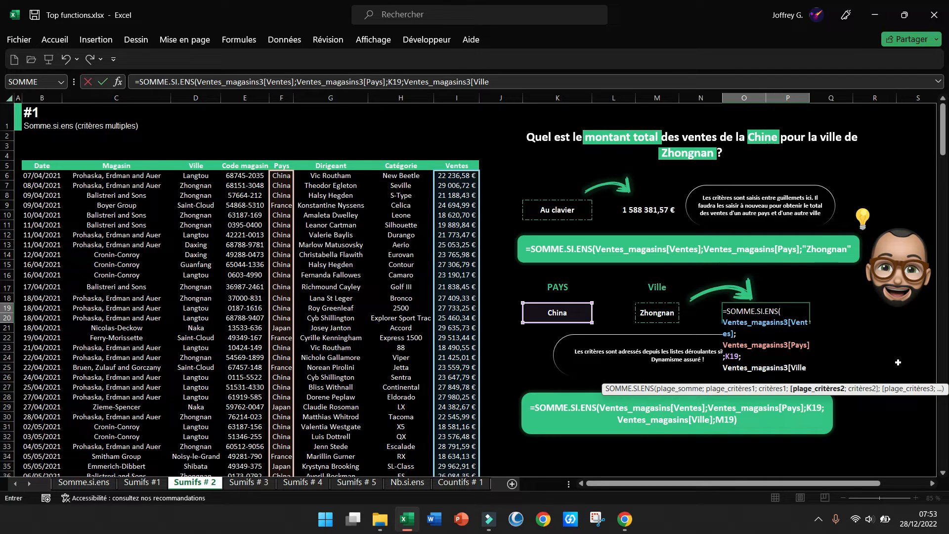
{"action": "type", "text": "];M19)"}
{"action": "key", "text": "Return"}
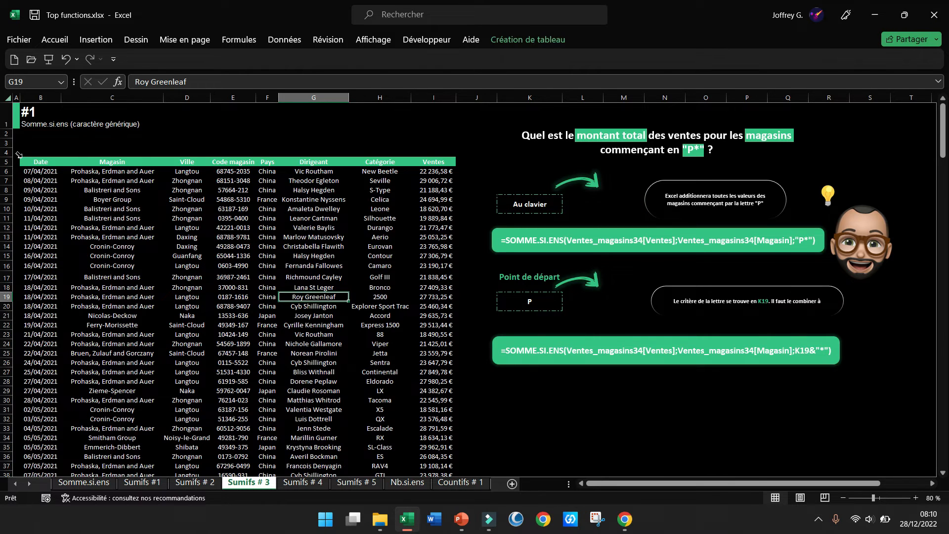
Select the whole sales table on the Sumifs # 3 sheet and check its table name.
{"action": "left_click", "coordinate": [20, 157]}
{"action": "left_click", "coordinate": [508, 39]}
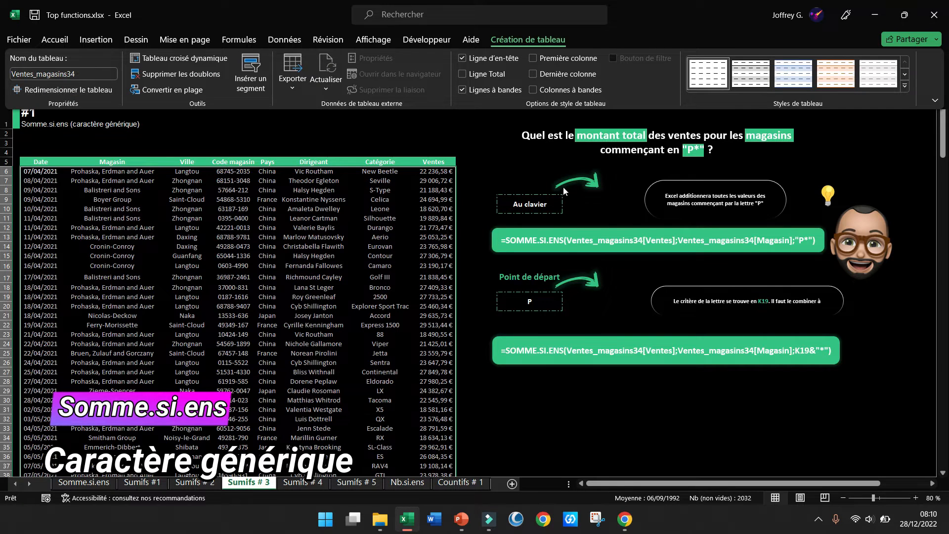
Start a SOMME.SI.ENS formula in L9 with Ventes_magasins34[Ventes] as the sum range.
{"action": "left_click", "coordinate": [585, 202]}
{"action": "type", "text": "=somme.si"}
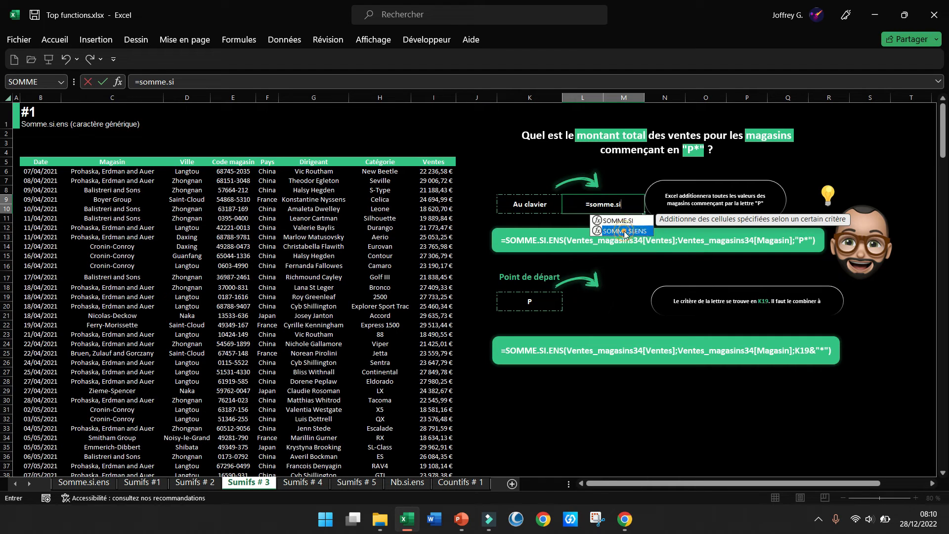
{"action": "double_click", "coordinate": [621, 231]}
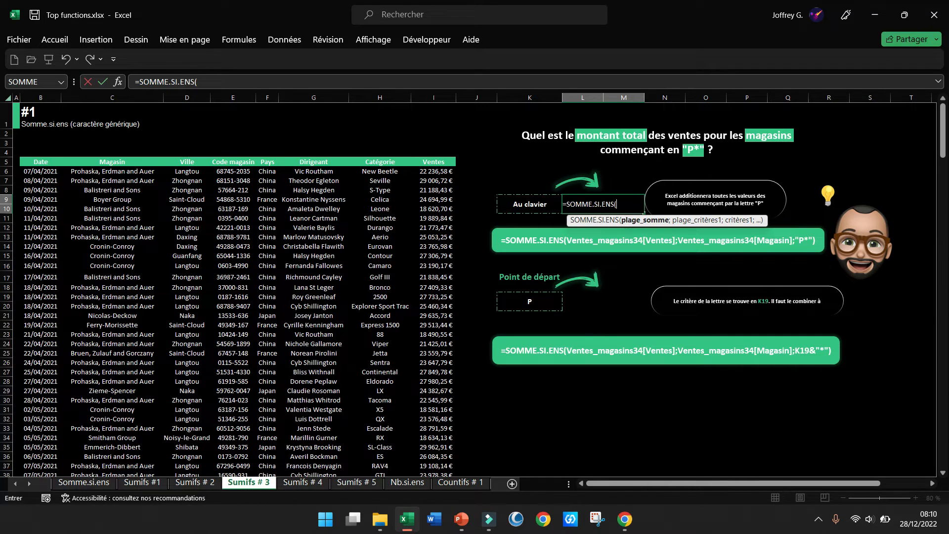
{"action": "left_click", "coordinate": [431, 157]}
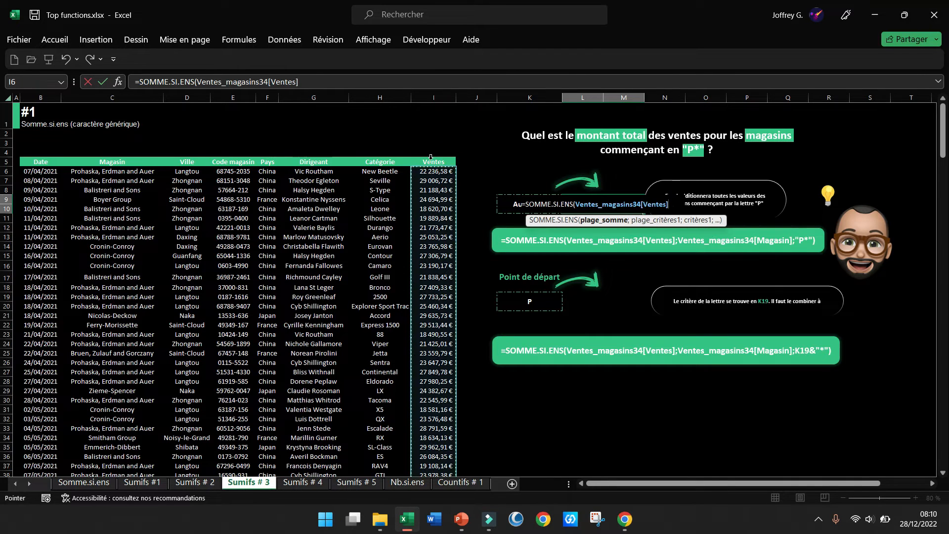
{"action": "type", "text": ";"}
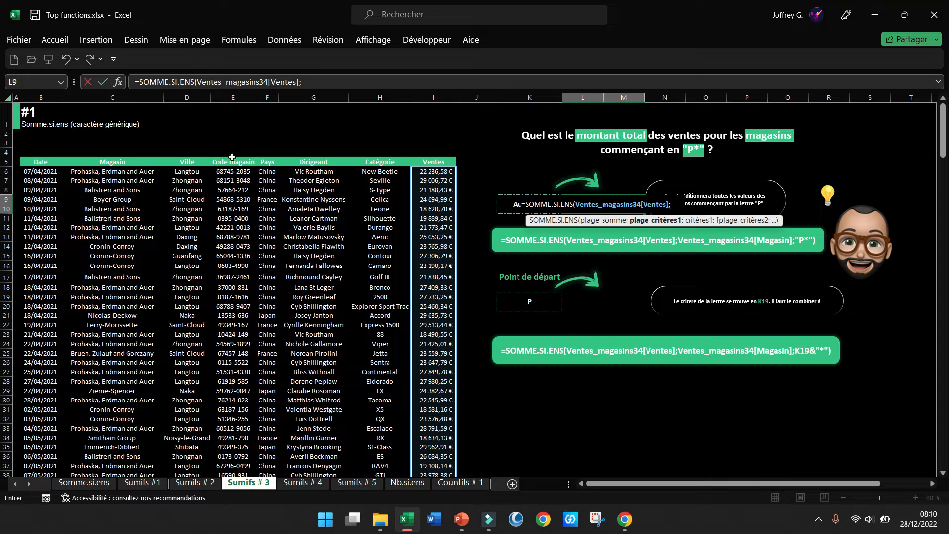
Complete the L9 formula with Ventes_magasins34[Magasin] as the criteria range and "P*" as its criterion.
{"action": "left_click", "coordinate": [121, 157]}
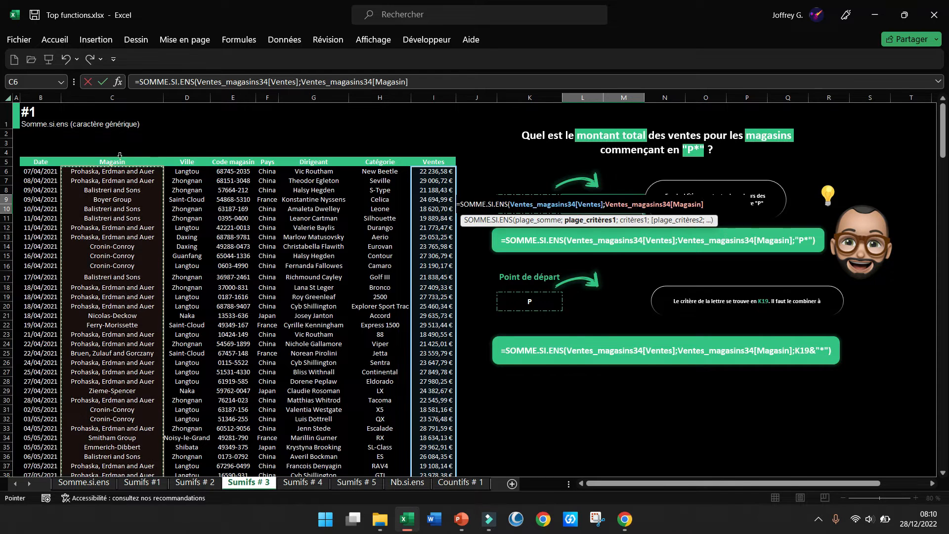
{"action": "type", "text": ";\"P*"}
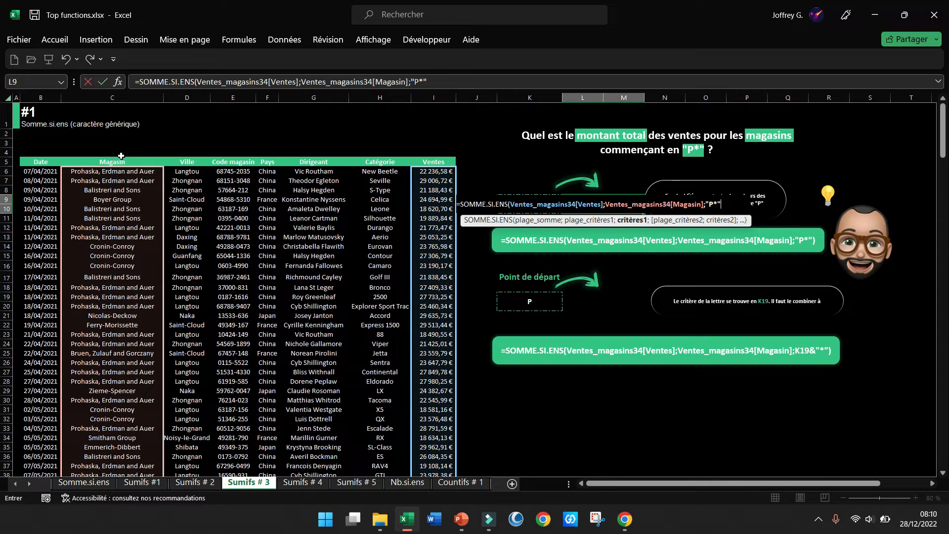
{"action": "type", "text": "\")"}
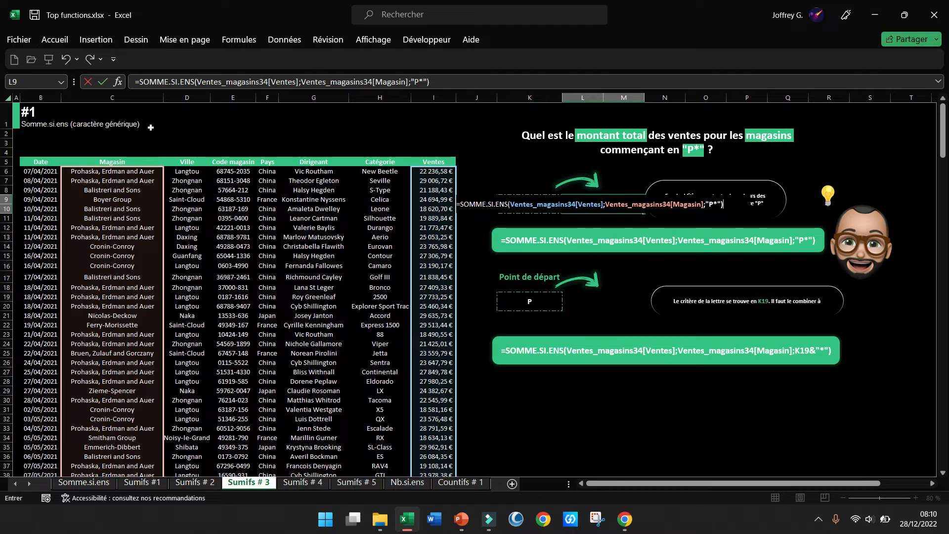
{"action": "key", "text": "Return"}
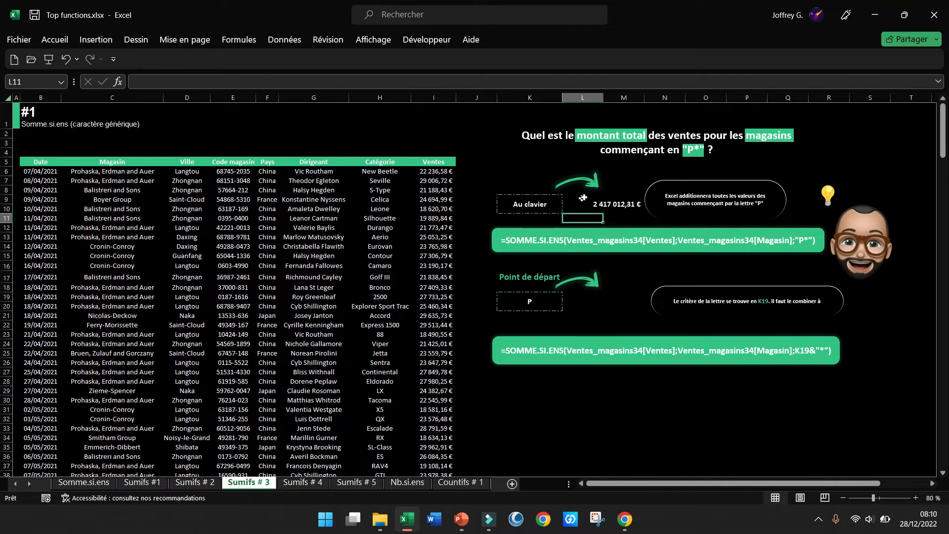
Start a SOMME.SI.ENS formula in L19 with the structured reference Ventes_magasins34[Ventes] as the sum range.
{"action": "left_click", "coordinate": [592, 302]}
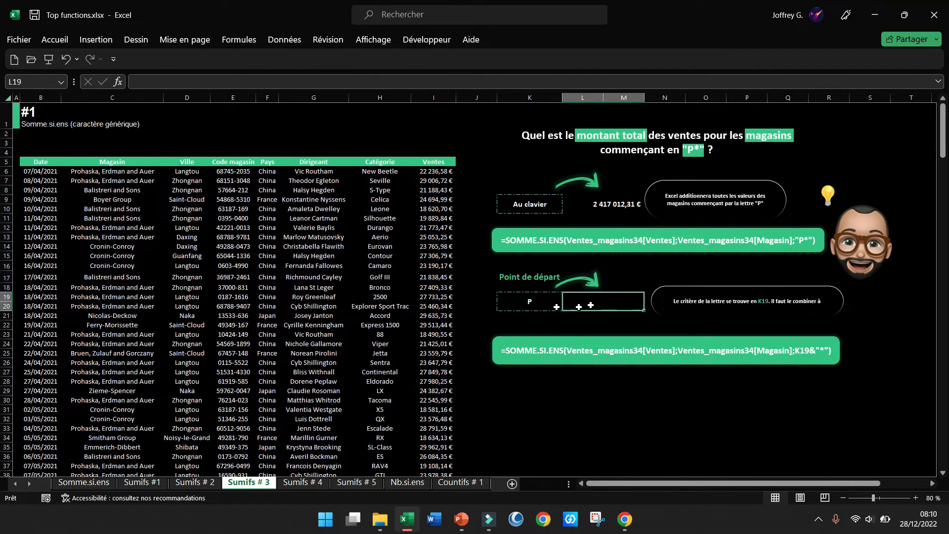
{"action": "left_click", "coordinate": [521, 302]}
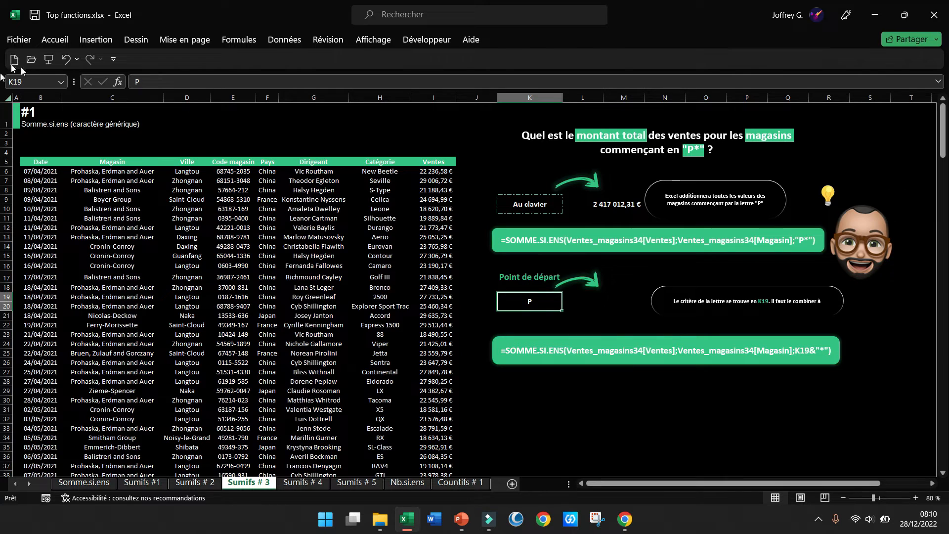
{"action": "left_click", "coordinate": [603, 301]}
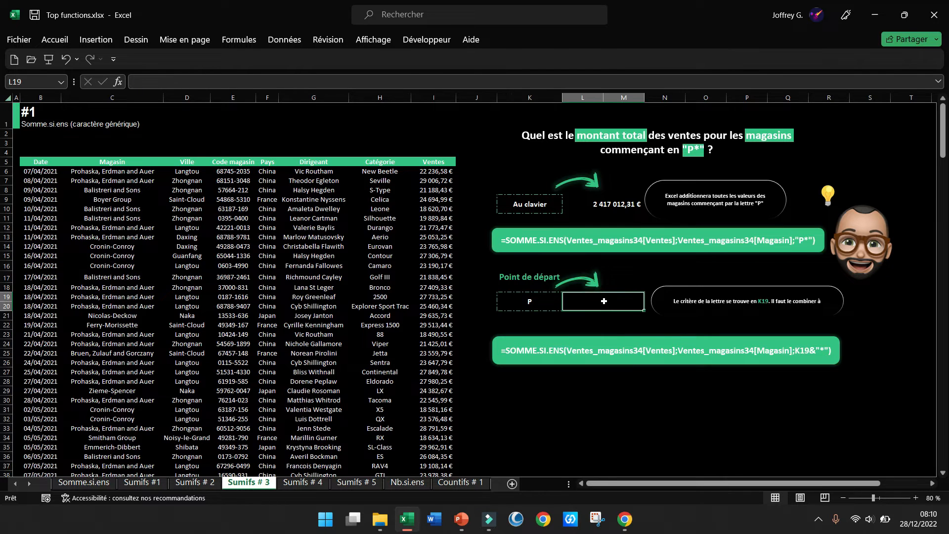
{"action": "type", "text": "=som"}
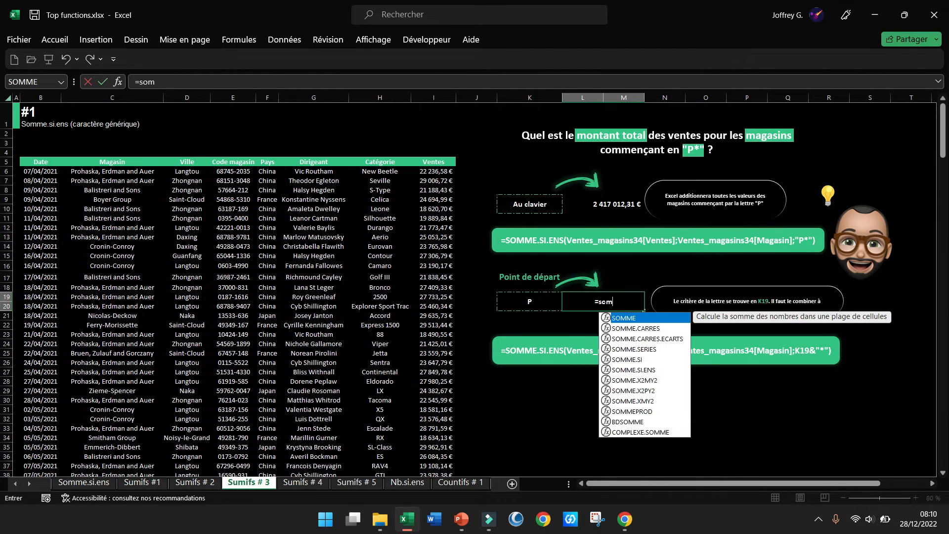
{"action": "double_click", "coordinate": [632, 370]}
{"action": "type", "text": "vent"}
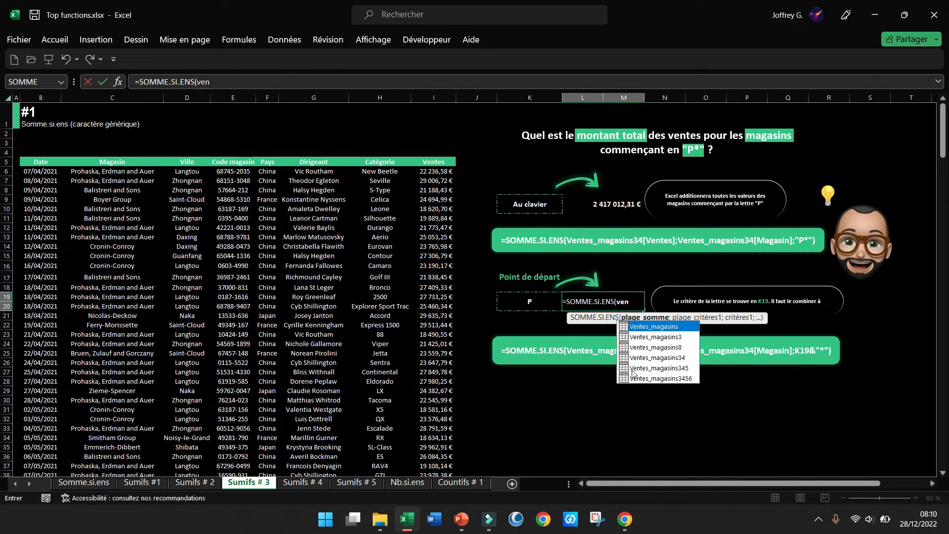
{"action": "double_click", "coordinate": [677, 358]}
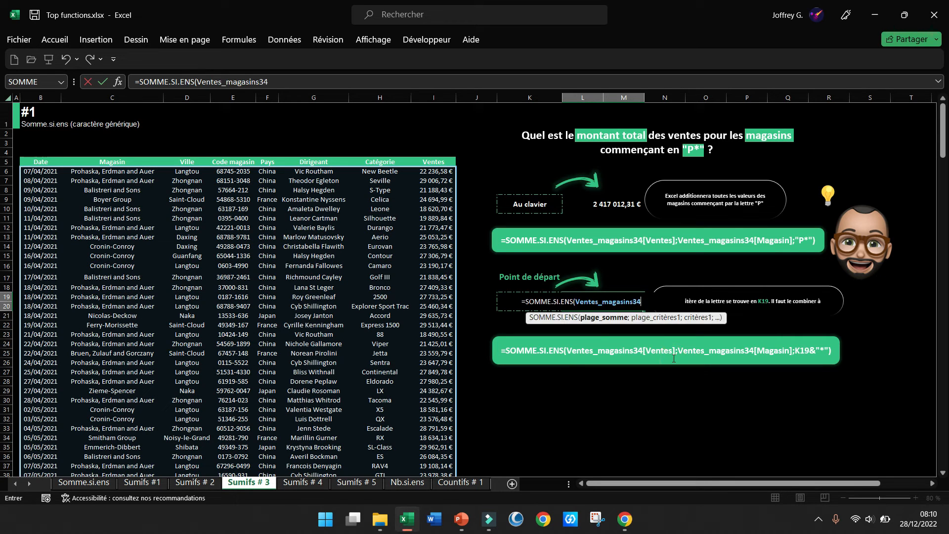
{"action": "type", "text": ";"}
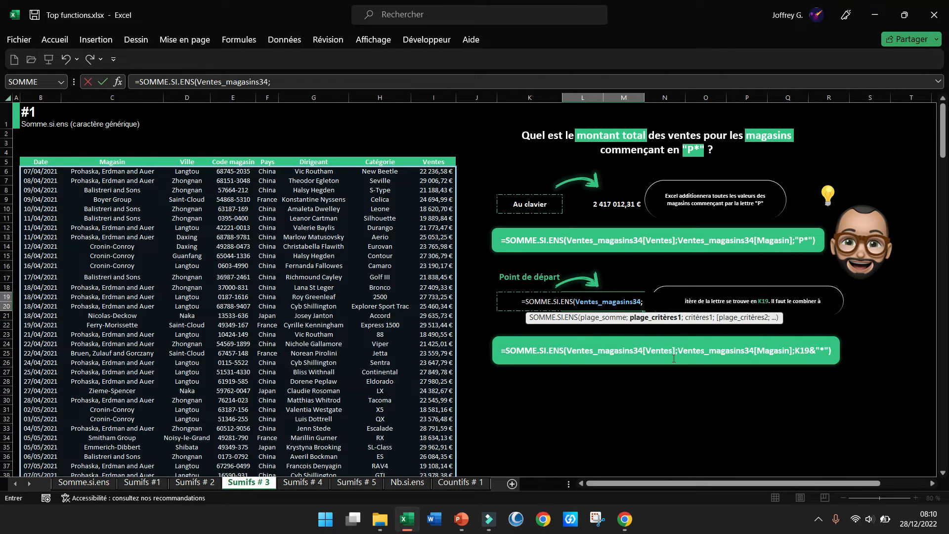
{"action": "key", "text": "BackSpace"}
{"action": "type", "text": "["}
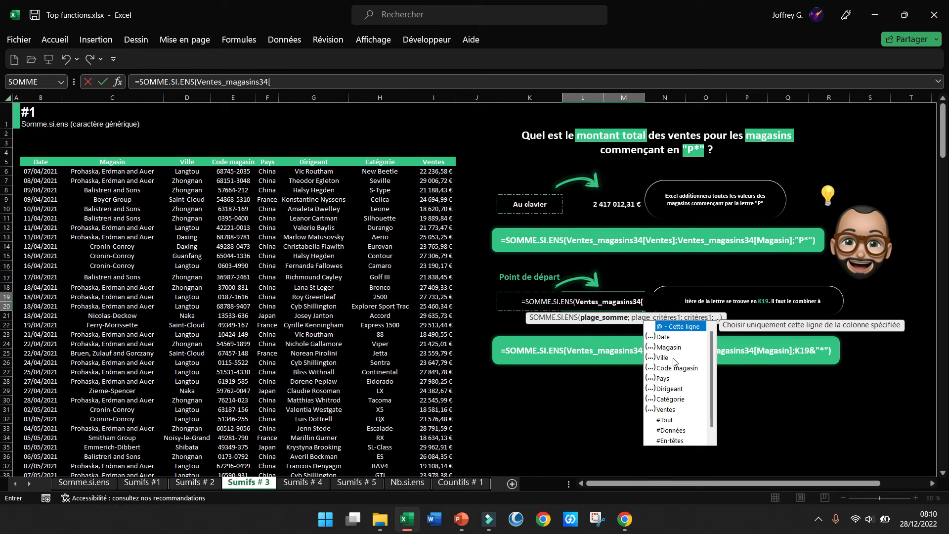
{"action": "type", "text": "vent"}
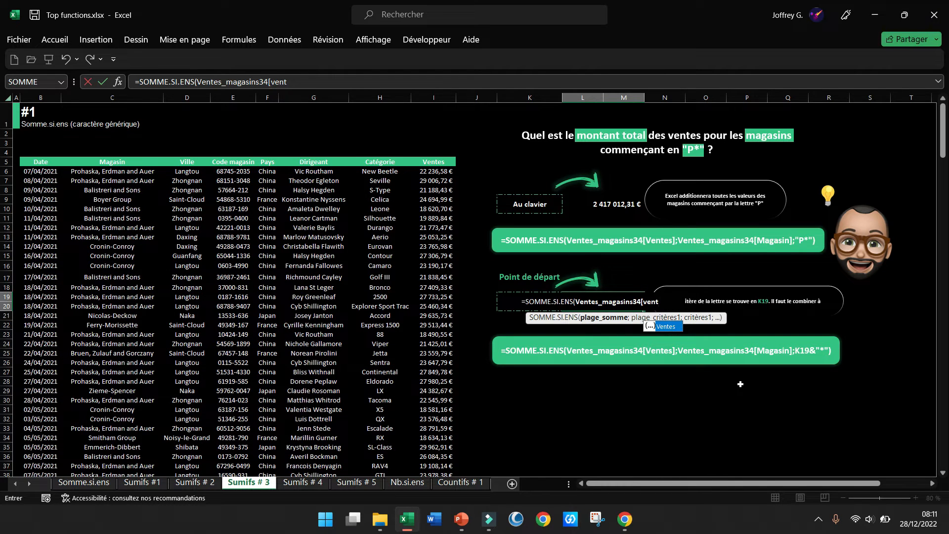
{"action": "double_click", "coordinate": [666, 326]}
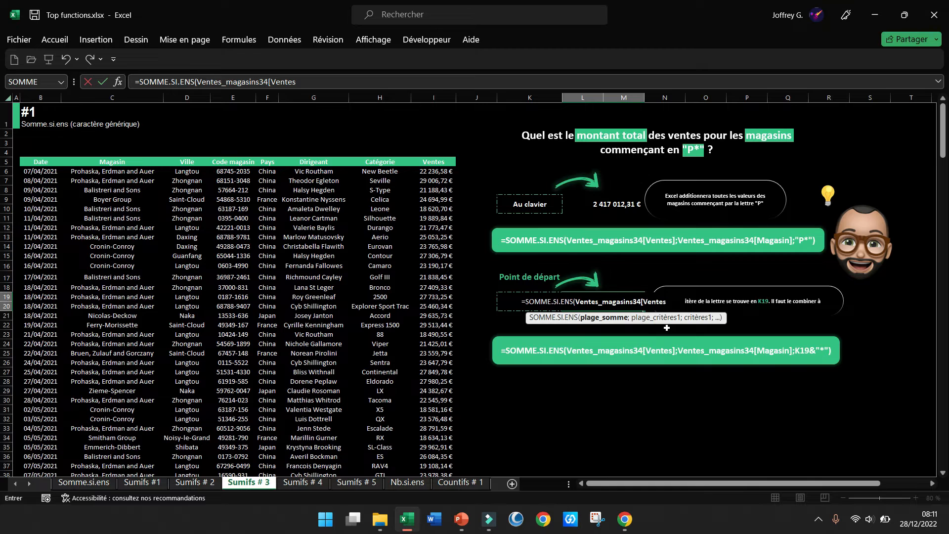
Add Ventes_magasins34[Magasin] as the criteria range of the L19 formula.
{"action": "type", "text": "];ven"}
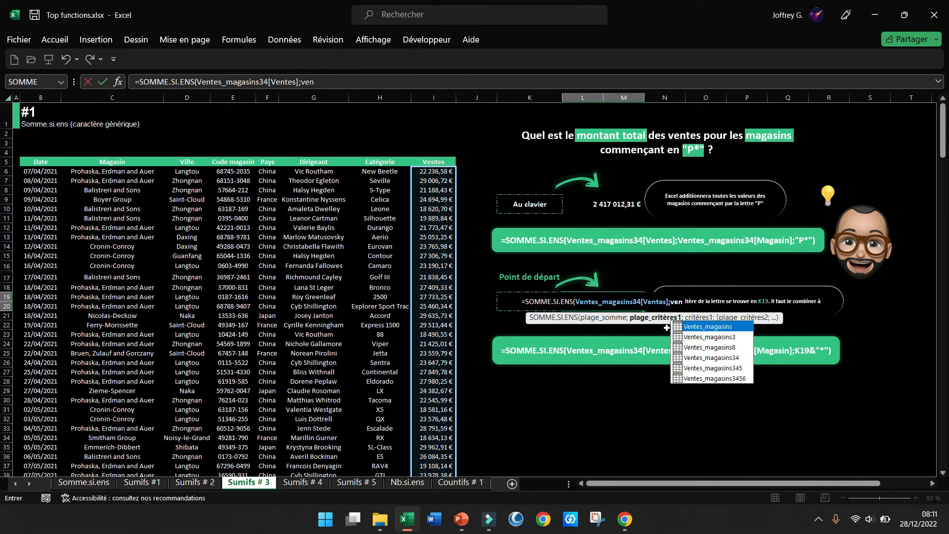
{"action": "double_click", "coordinate": [712, 356]}
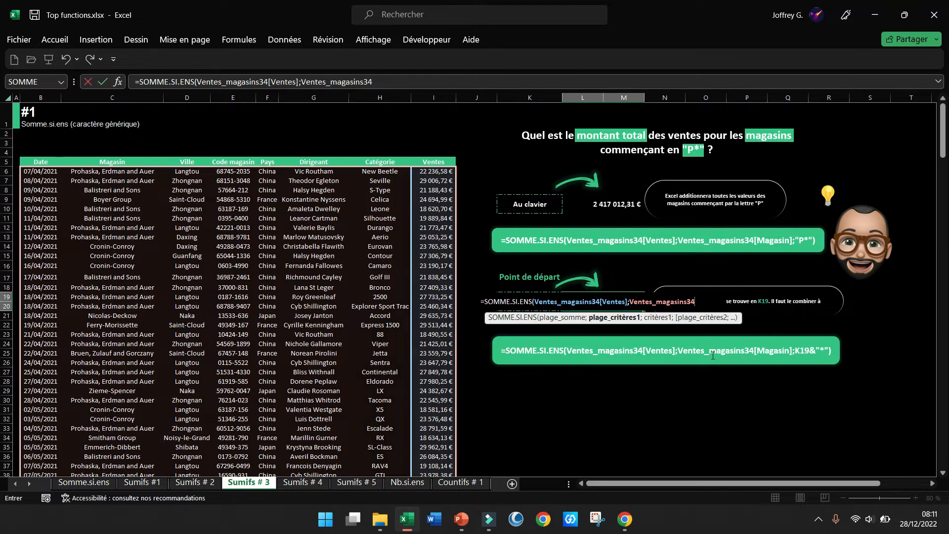
{"action": "type", "text": "[mag"}
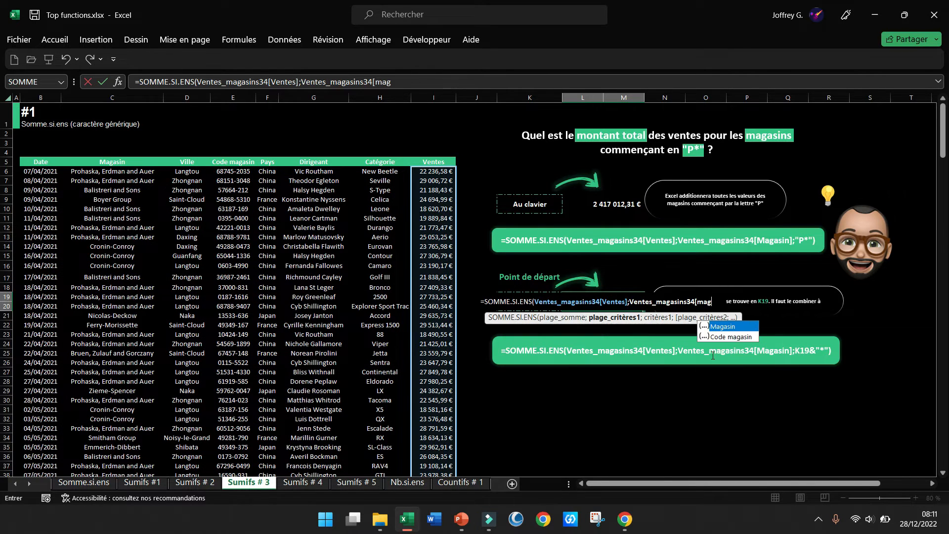
{"action": "double_click", "coordinate": [737, 327]}
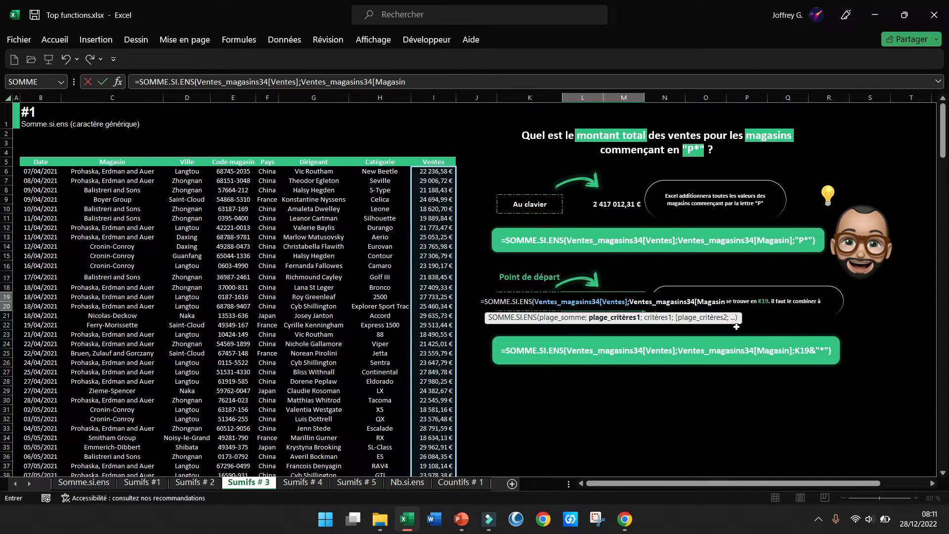
{"action": "type", "text": "];"}
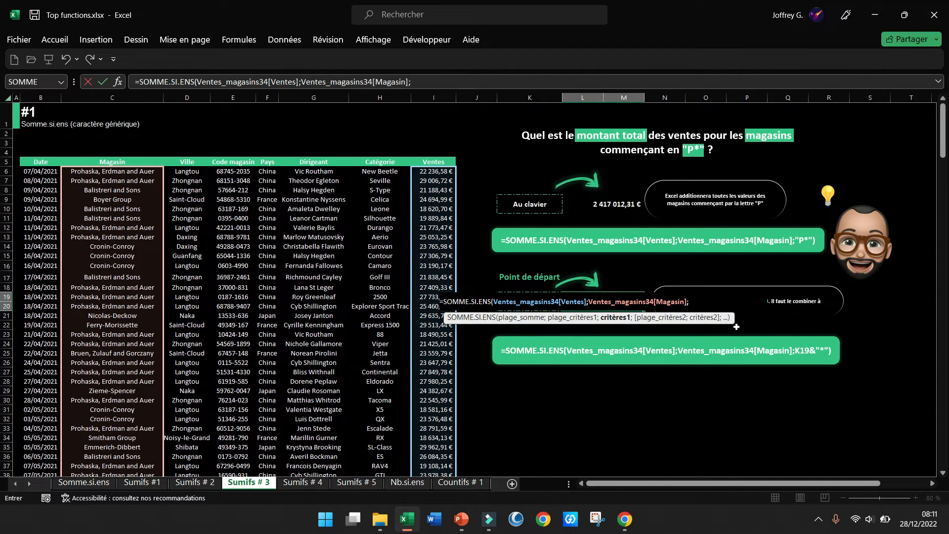
Complete the L19 formula with K19&"*" as the criterion and select the cell again.
{"action": "type", "text": "K1"}
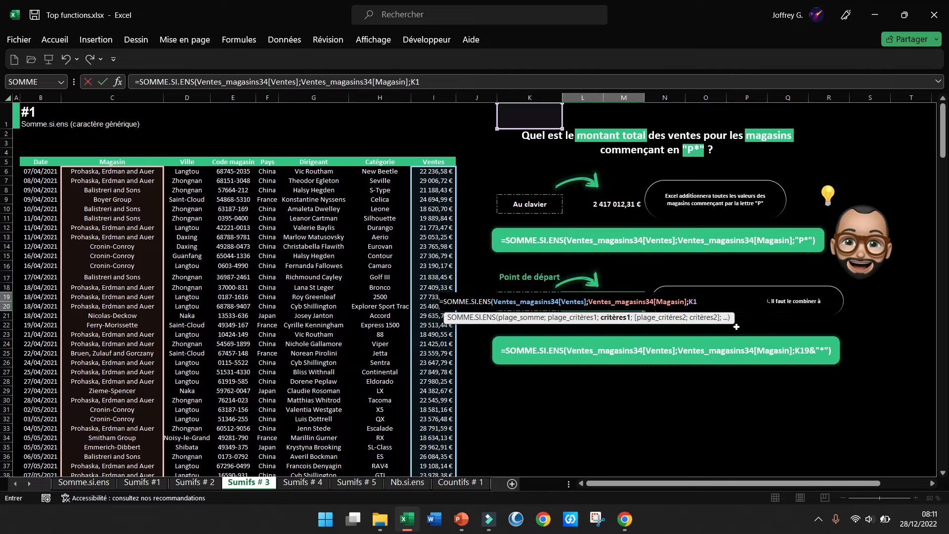
{"action": "type", "text": "9&"}
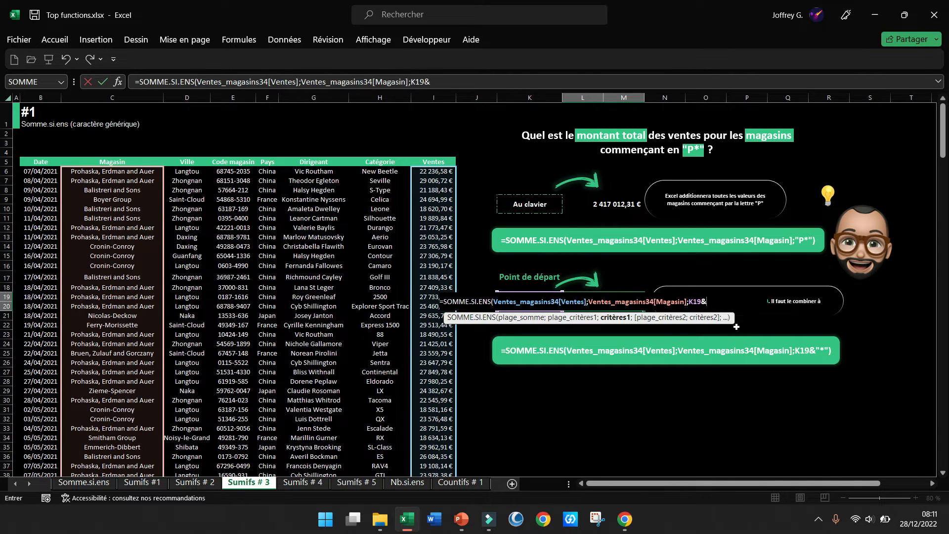
{"action": "type", "text": "\"*\")"}
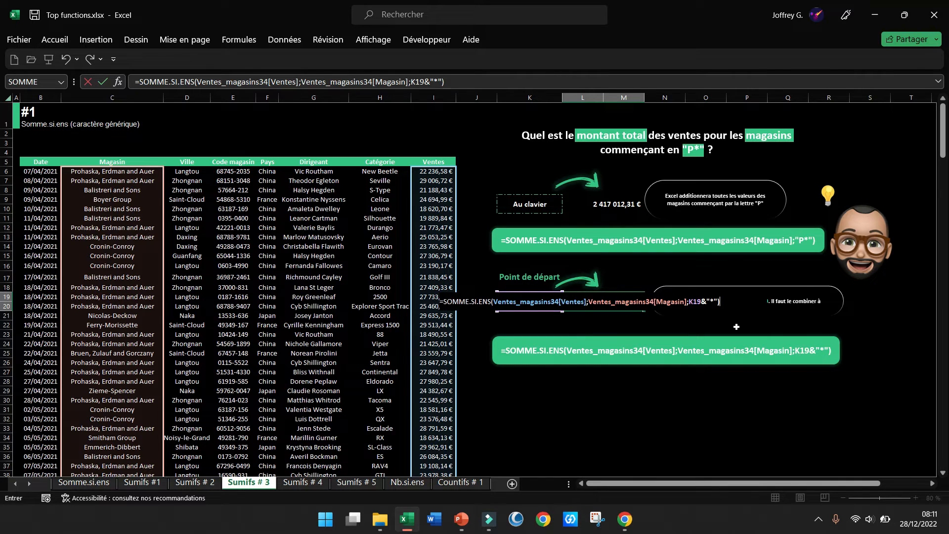
{"action": "key", "text": "Return"}
{"action": "left_click", "coordinate": [613, 303]}
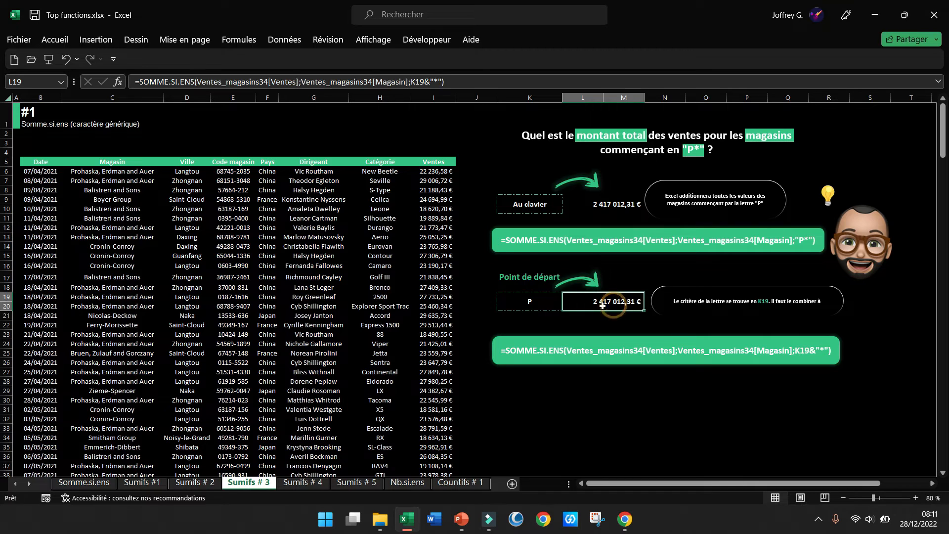
Test the L19 formula by replacing the starting letter in K19 with S and with B.
{"action": "left_click", "coordinate": [536, 301]}
{"action": "type", "text": "S"}
{"action": "key", "text": "Return"}
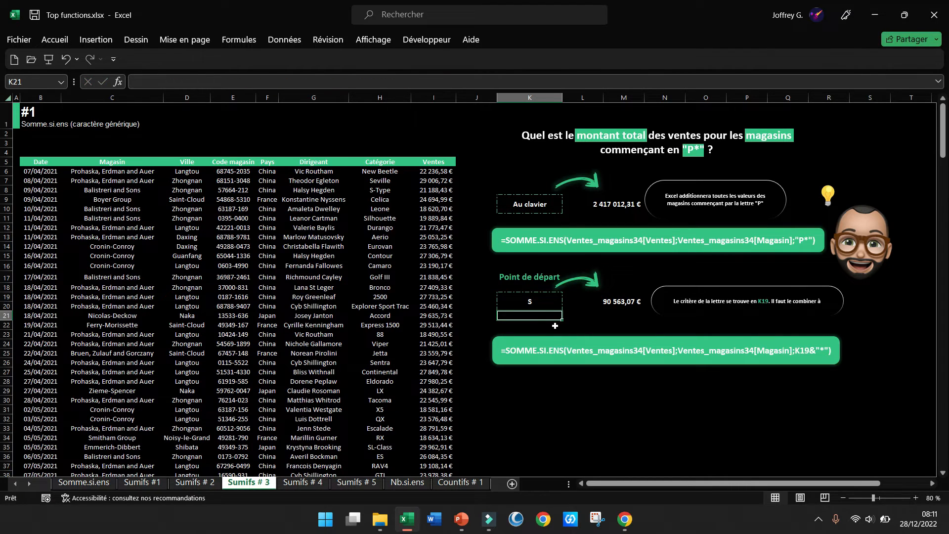
{"action": "left_click", "coordinate": [521, 301]}
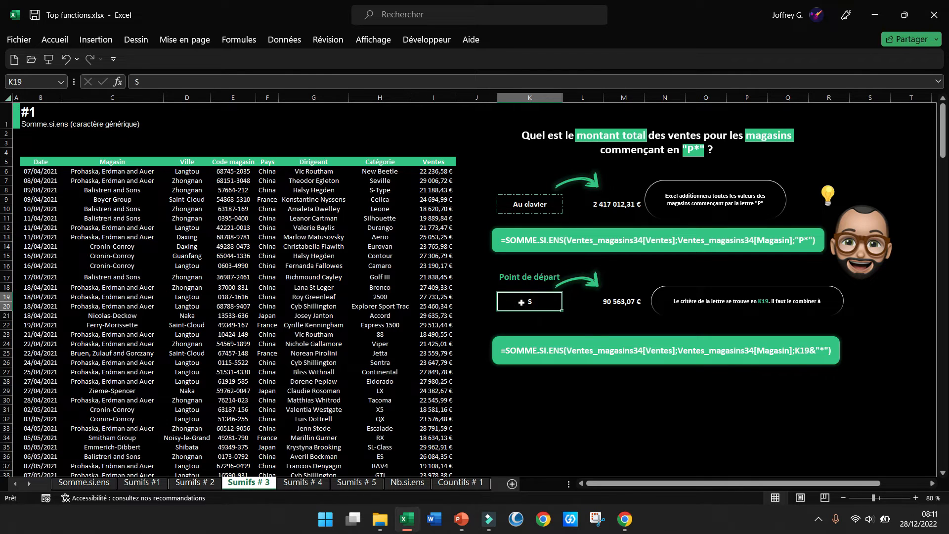
{"action": "key", "text": "BackSpace"}
{"action": "type", "text": "B"}
{"action": "key", "text": "Return"}
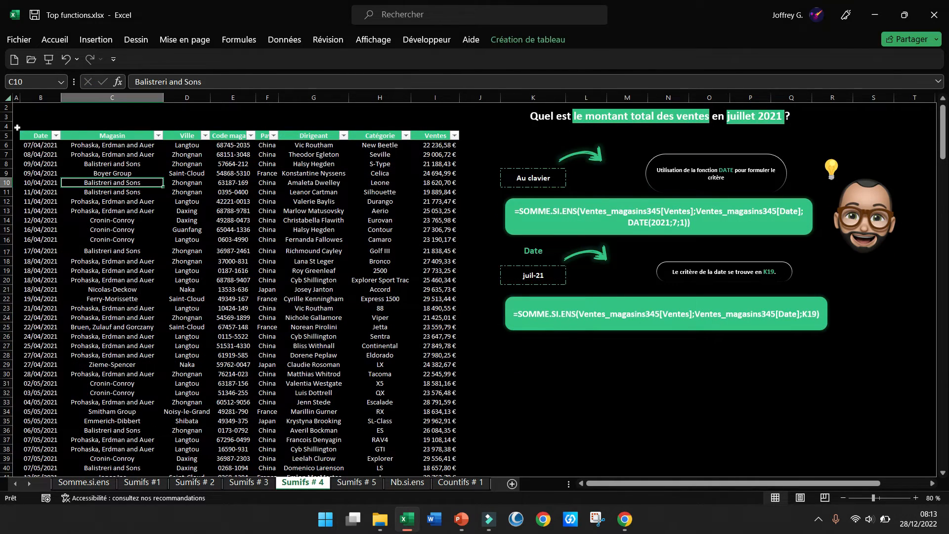
Check the sales table's name on Sumifs # 4 and start a SOMME.SI.ENS formula in L9 with Ventes_magasins345[Ventes] as the sum range.
{"action": "left_click", "coordinate": [22, 135]}
{"action": "left_click", "coordinate": [518, 40]}
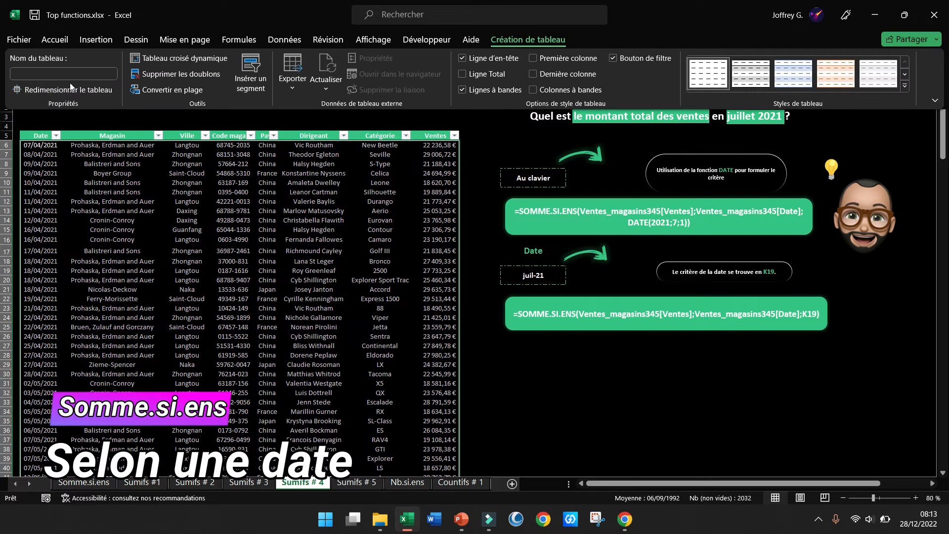
{"action": "left_click", "coordinate": [593, 177]}
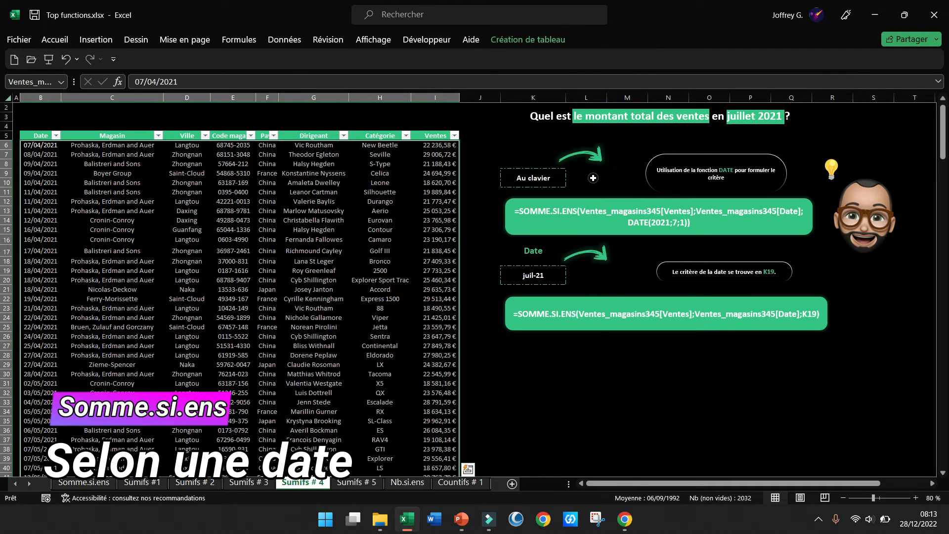
{"action": "type", "text": "=somme"}
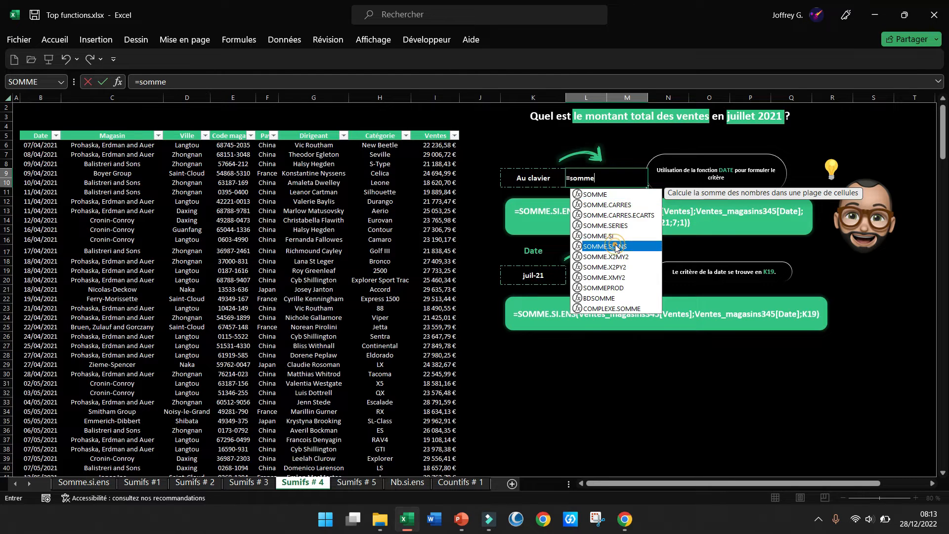
{"action": "double_click", "coordinate": [615, 246]}
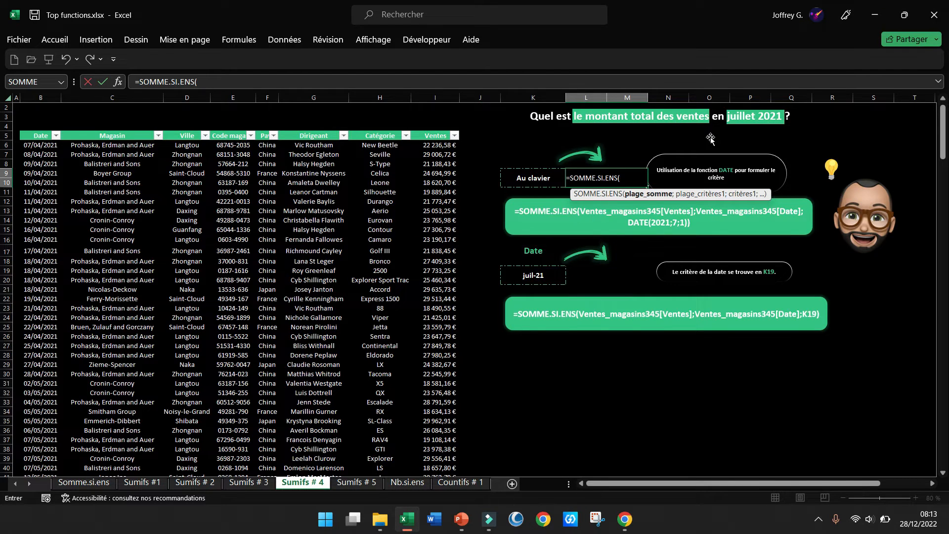
{"action": "left_click", "coordinate": [425, 129]}
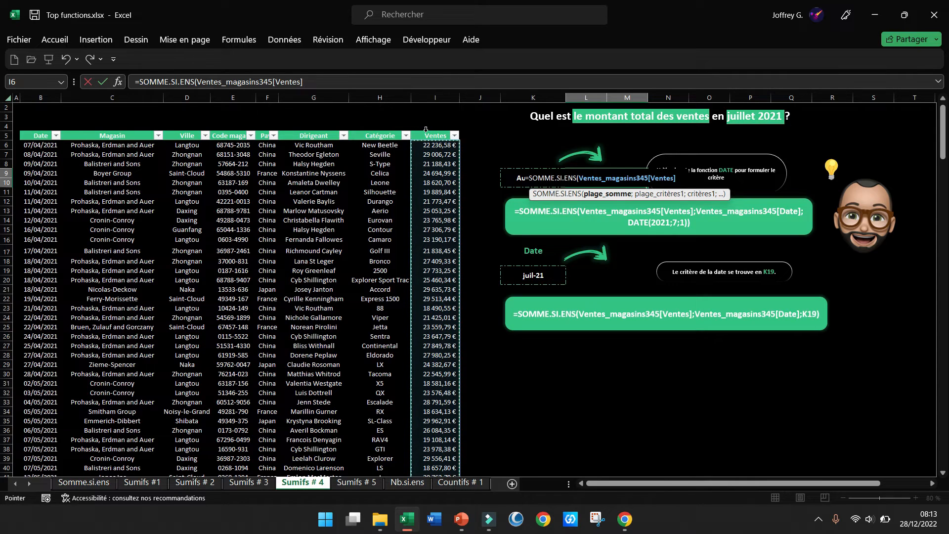
Complete the L9 formula with Ventes_magasins345[Date] as the criteria range and DATE(2021;7;1) as the criterion.
{"action": "type", "text": ";"}
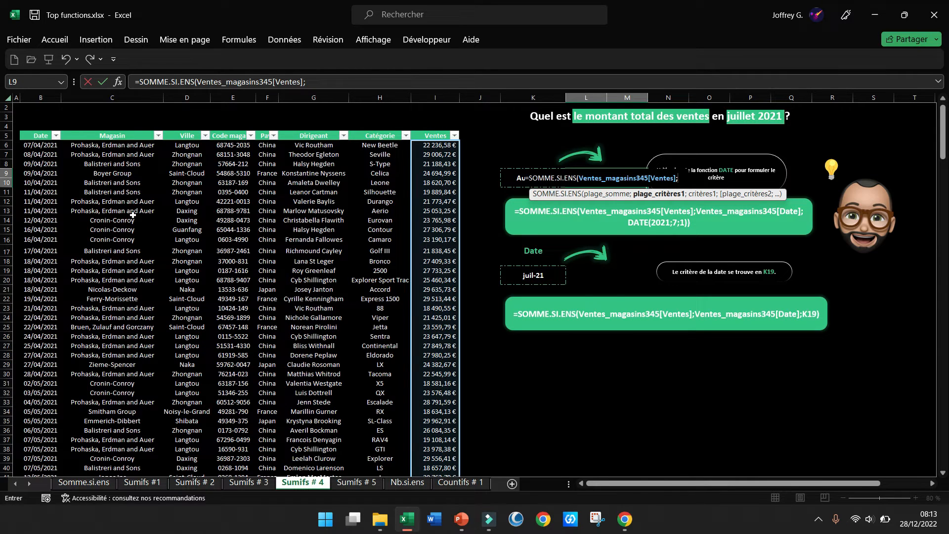
{"action": "left_click", "coordinate": [35, 131]}
{"action": "type", "text": ";"}
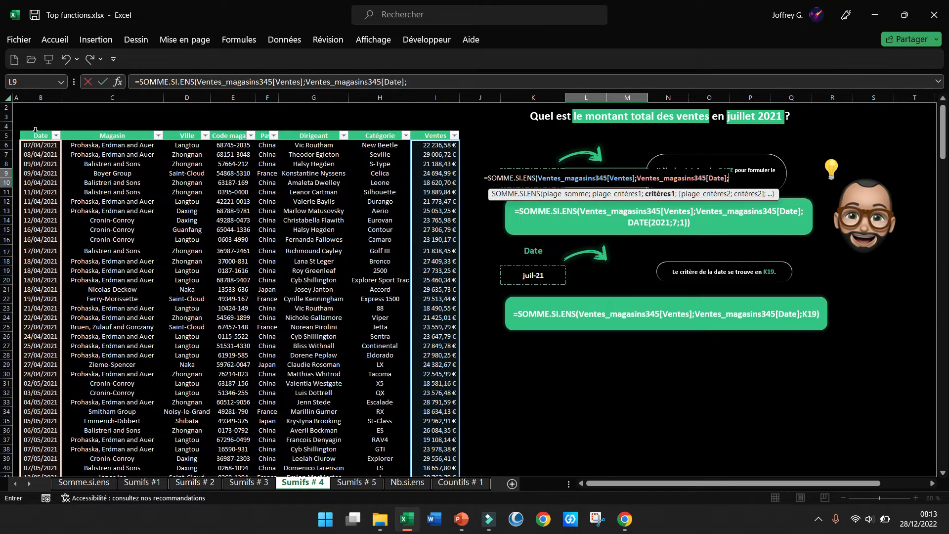
{"action": "type", "text": "date("}
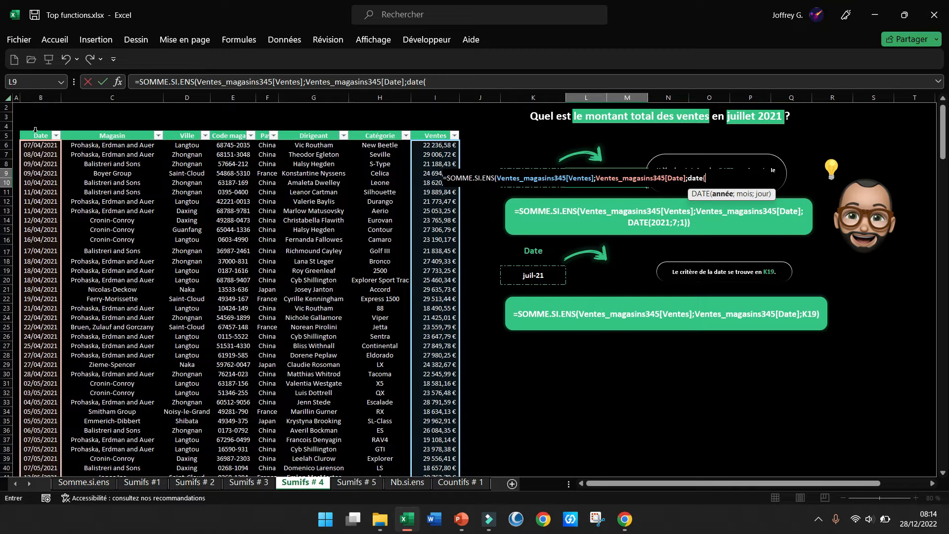
{"action": "type", "text": "2021;7;"}
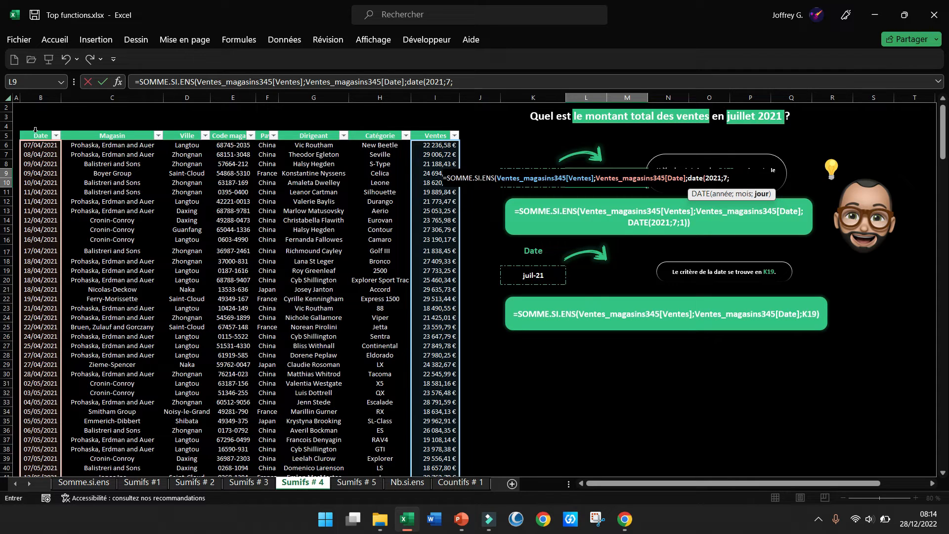
{"action": "type", "text": "1))"}
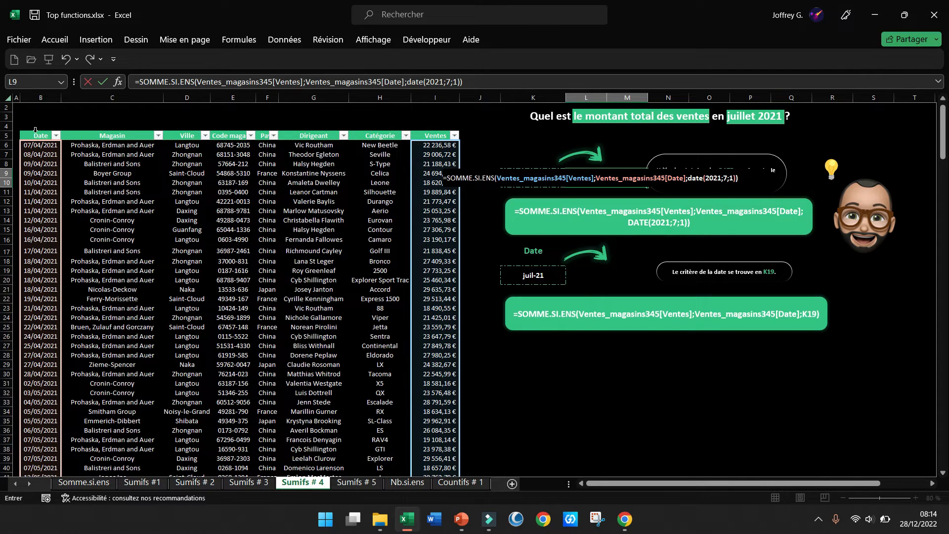
{"action": "key", "text": "Return"}
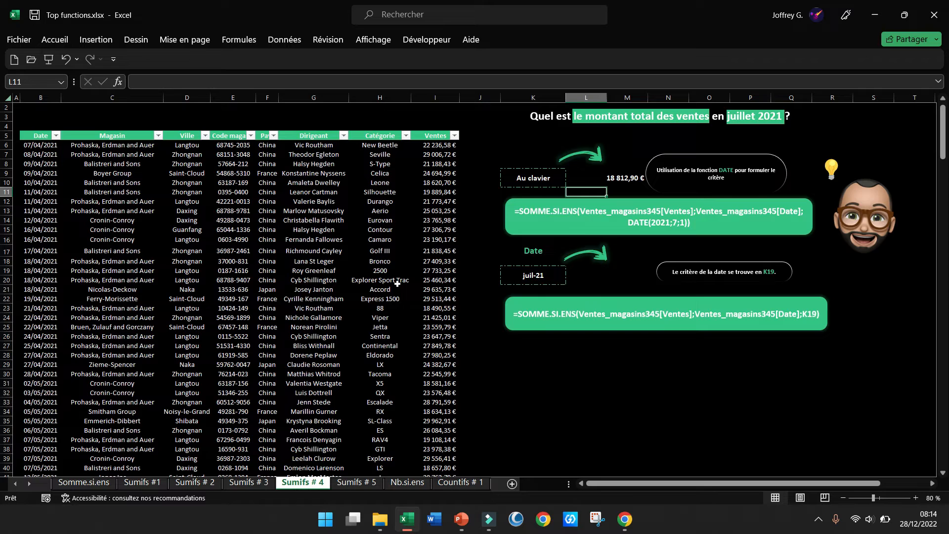
Start a SOMME.SI.ENS formula in L19 with Ventes_magasins345[Ventes] as the sum range.
{"action": "left_click", "coordinate": [546, 278]}
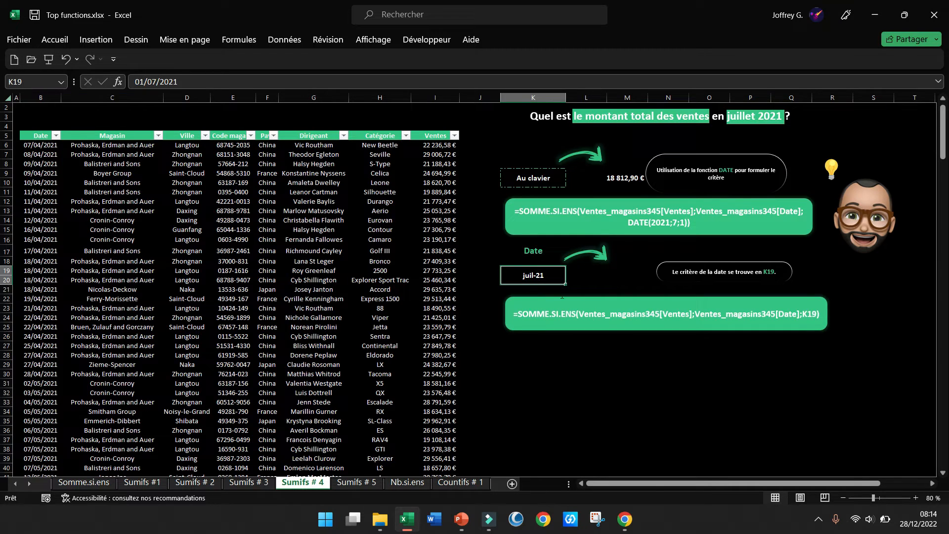
{"action": "left_click", "coordinate": [603, 276]}
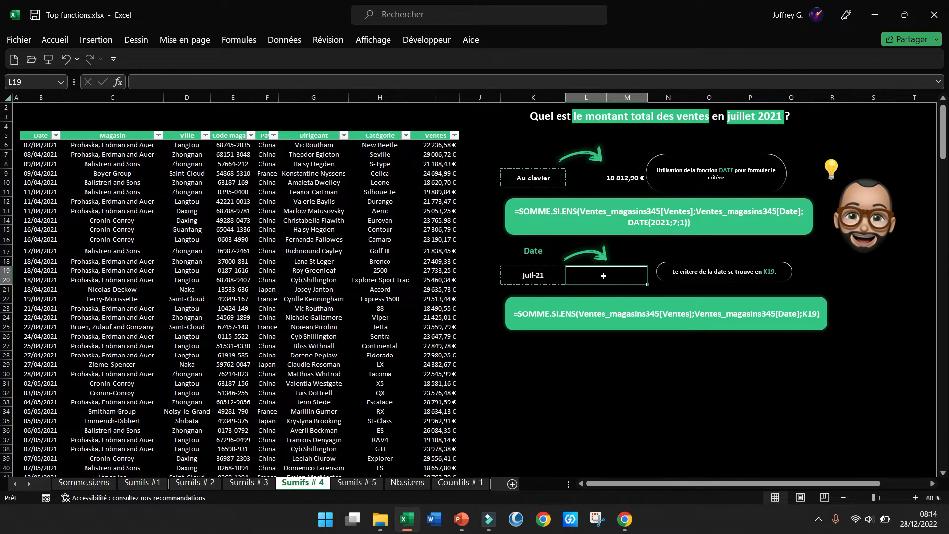
{"action": "type", "text": "=somme"}
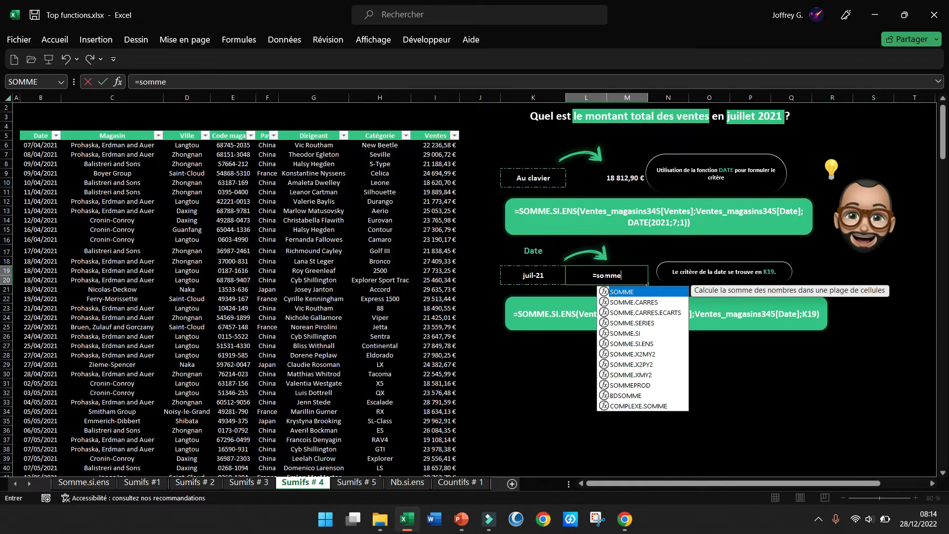
{"action": "double_click", "coordinate": [636, 344]}
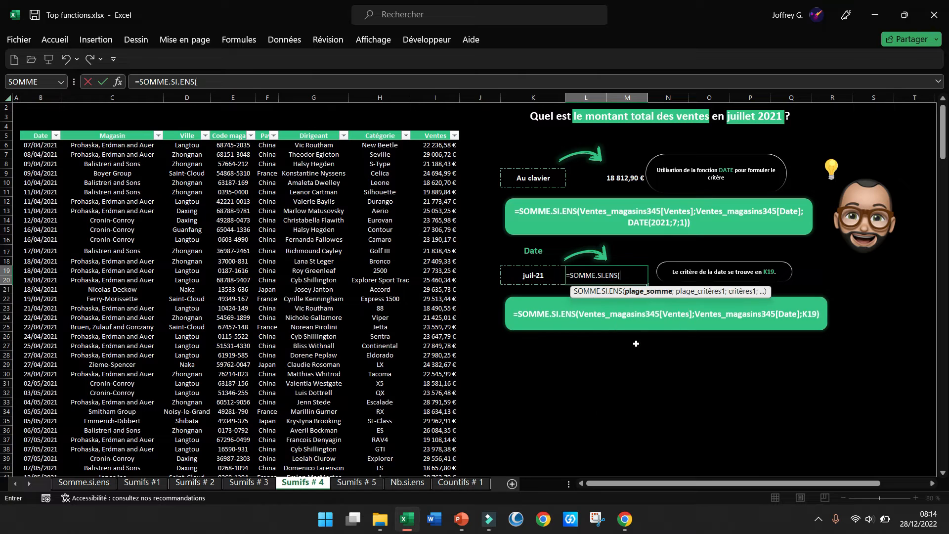
{"action": "type", "text": "vent"}
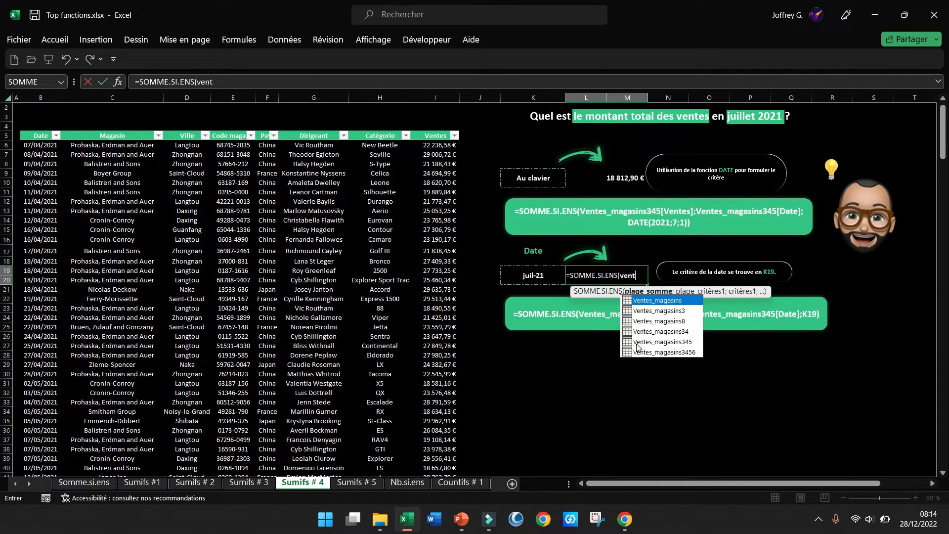
{"action": "double_click", "coordinate": [676, 342]}
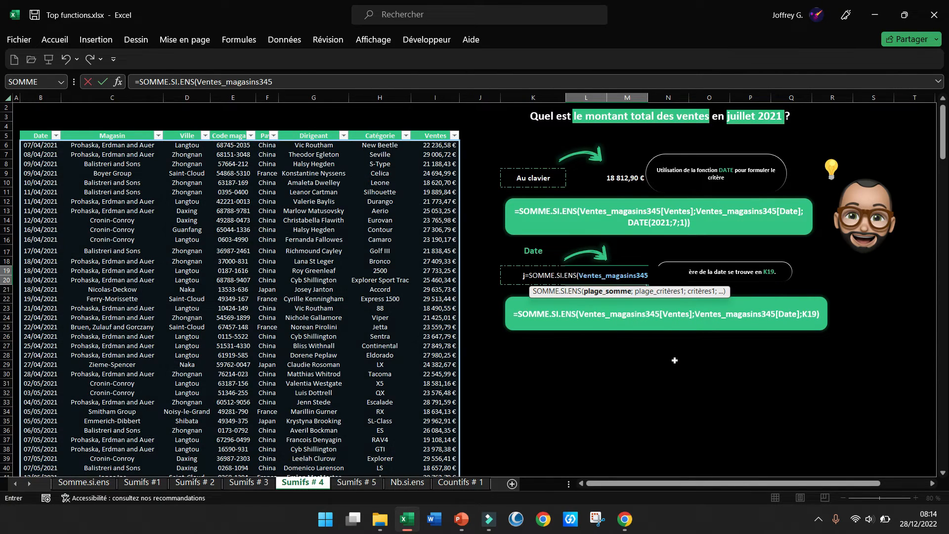
{"action": "type", "text": "[ve"}
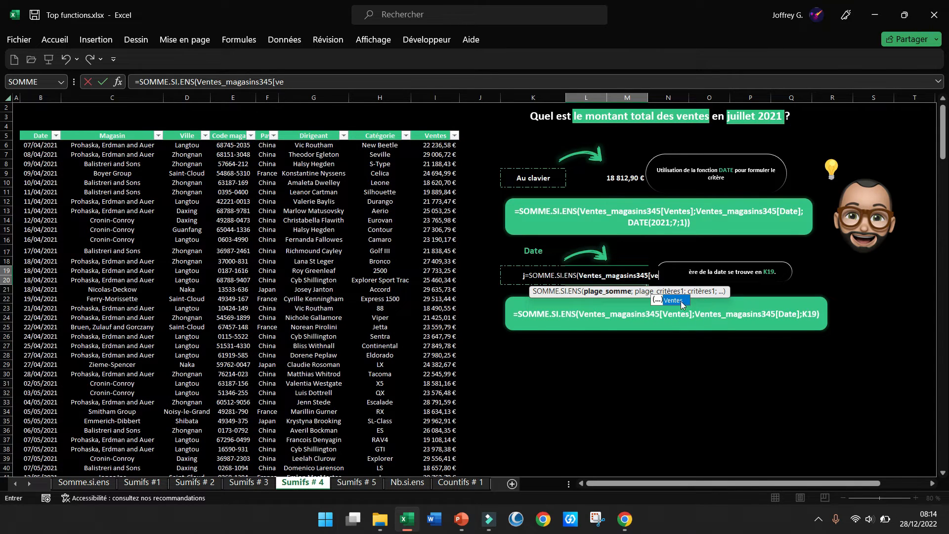
{"action": "double_click", "coordinate": [682, 301]}
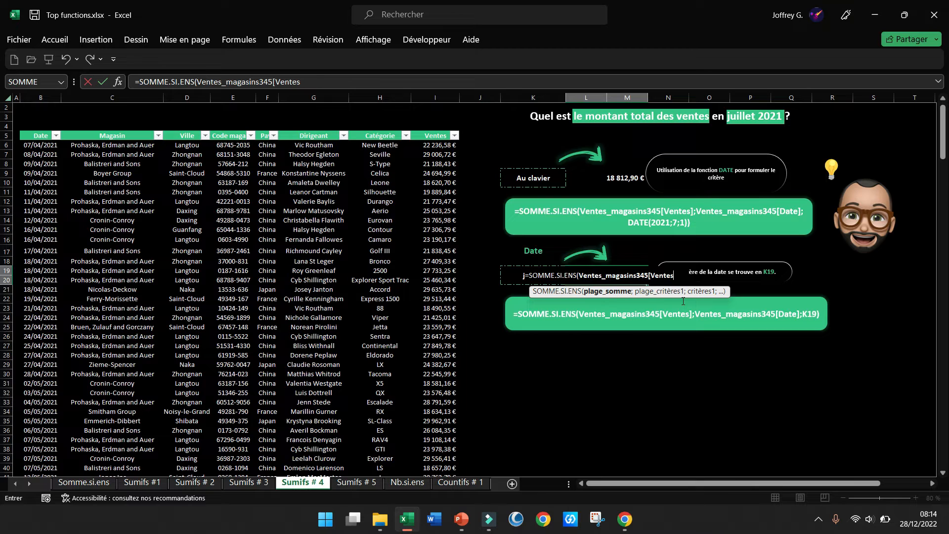
Complete the L19 formula with Ventes_magasins345[Date] as the criteria range and K19 as the criterion, and select K19.
{"action": "type", "text": "];ven"}
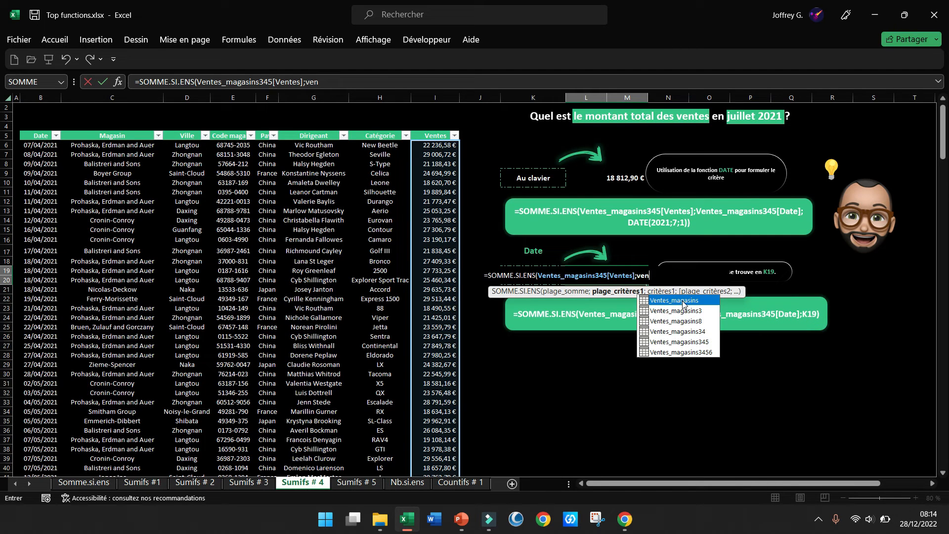
{"action": "double_click", "coordinate": [675, 341]}
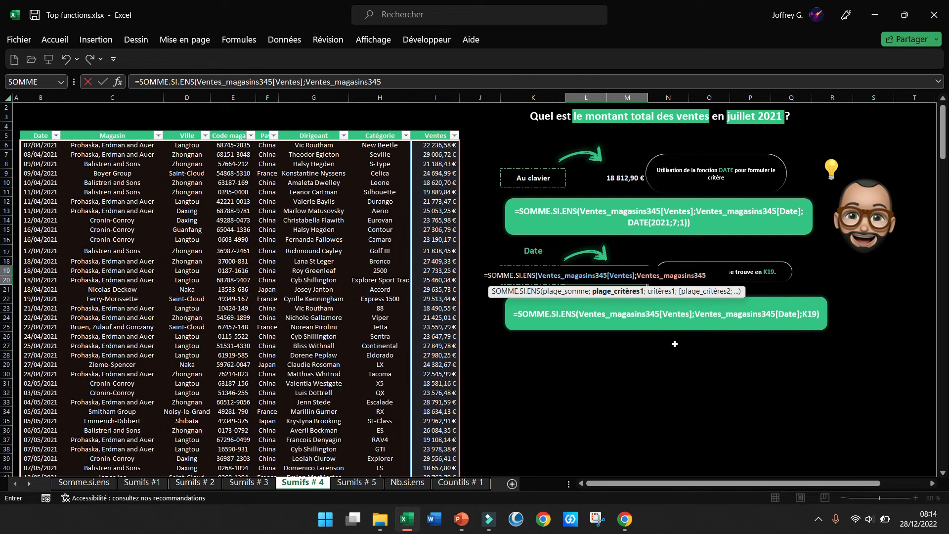
{"action": "type", "text": "[da"}
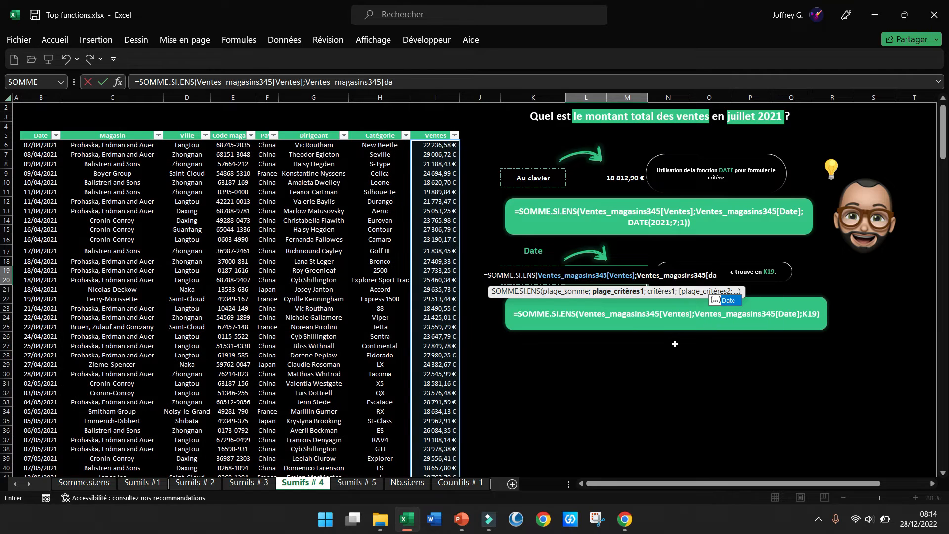
{"action": "double_click", "coordinate": [724, 299]}
{"action": "type", "text": "];"}
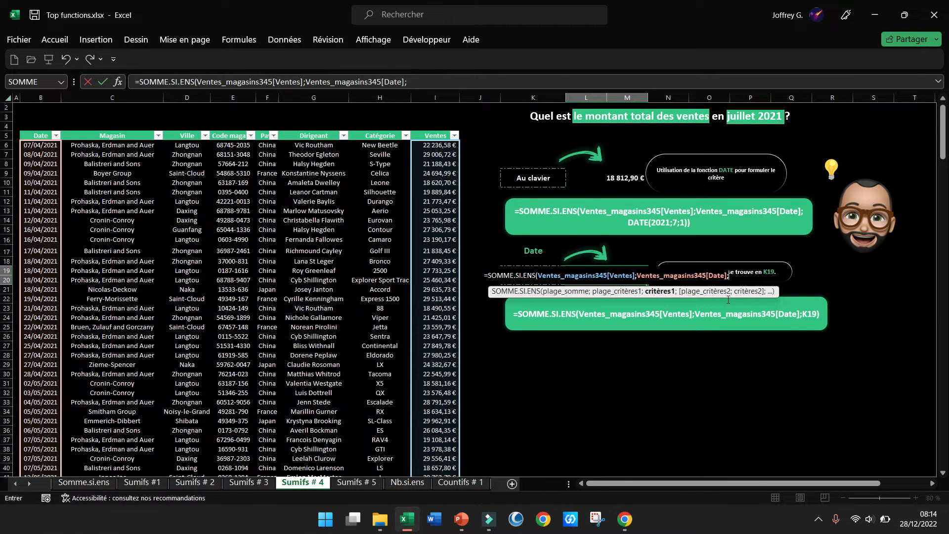
{"action": "type", "text": "K1"}
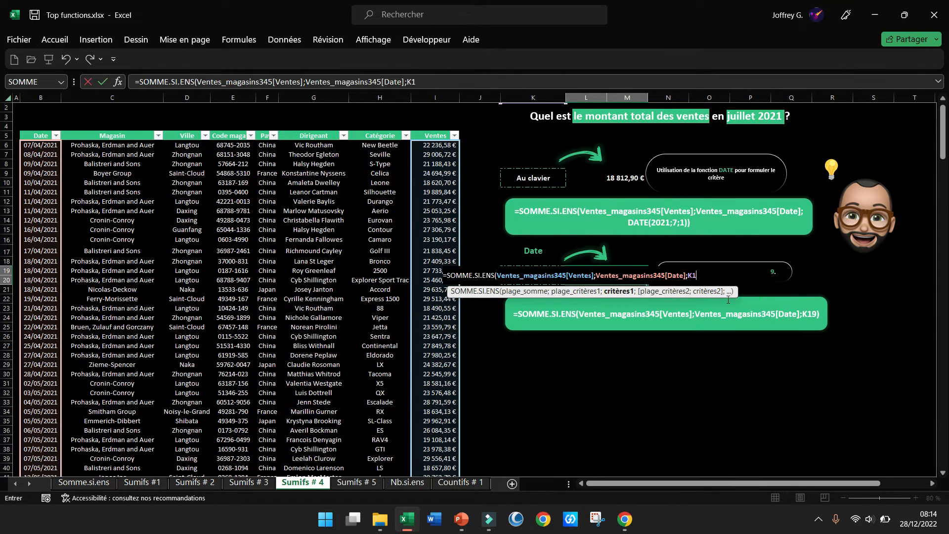
{"action": "type", "text": "9"}
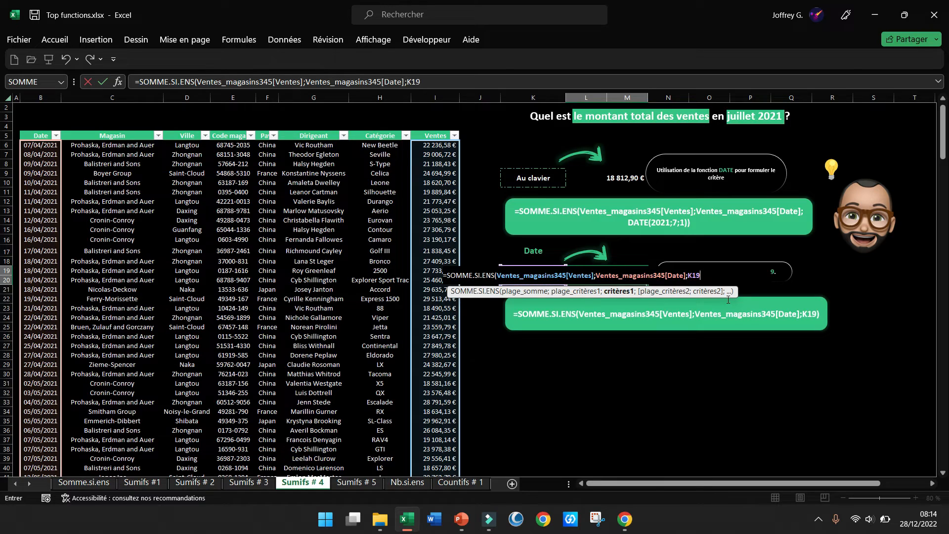
{"action": "type", "text": ")"}
{"action": "key", "text": "Return"}
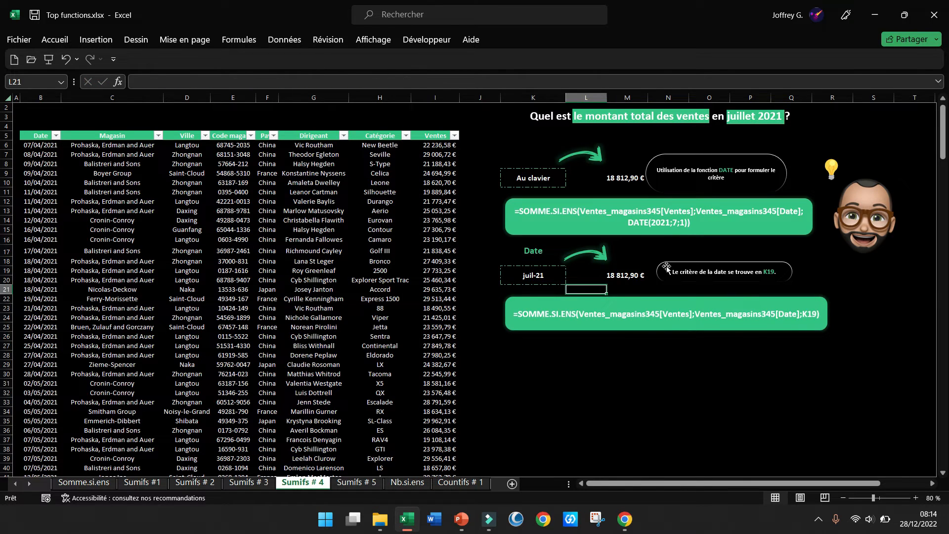
{"action": "left_click", "coordinate": [548, 273]}
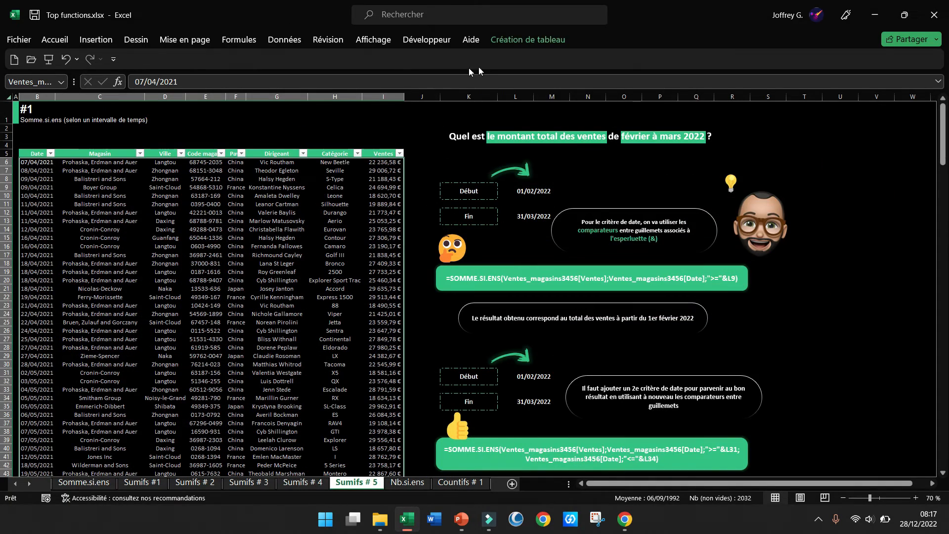
Check the sales table's name on Sumifs # 5 and the start and end dates in L9 and L12.
{"action": "left_click", "coordinate": [509, 44]}
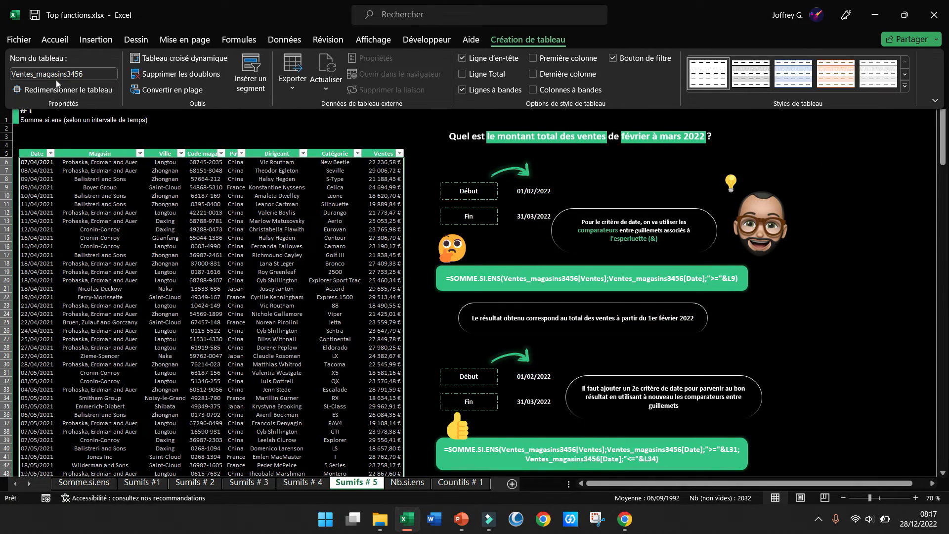
{"action": "left_click", "coordinate": [542, 193]}
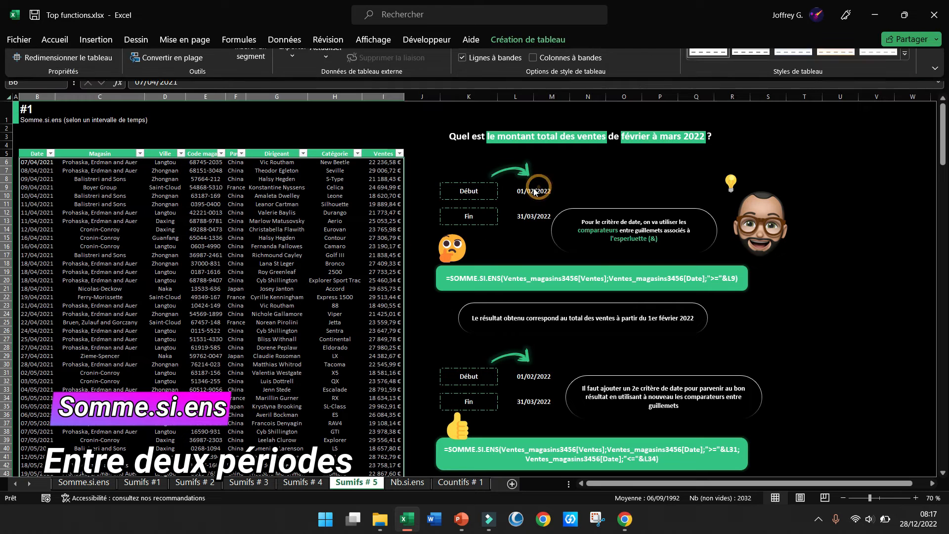
{"action": "left_click", "coordinate": [526, 215]}
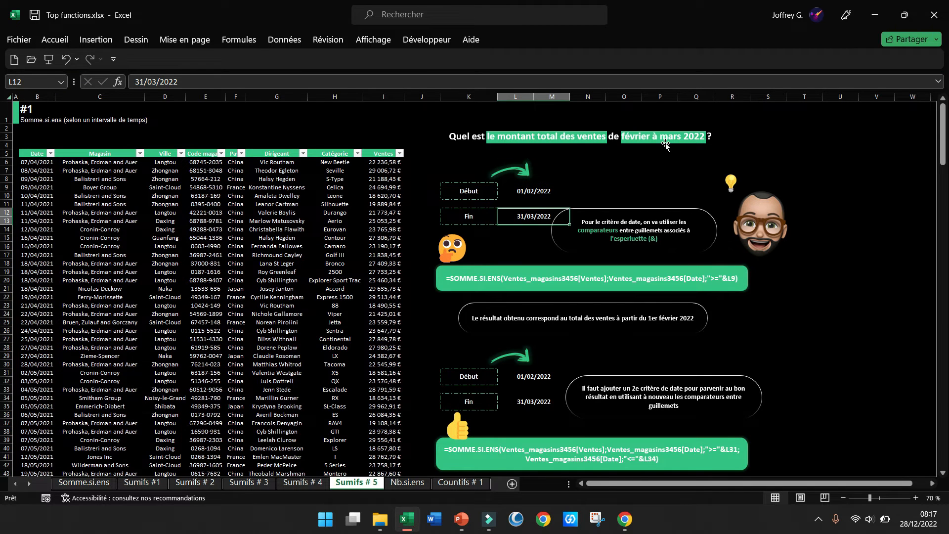
Start a SOMME.SI.ENS formula in K16 with Ventes_magasins3456[Ventes] as the sum range and Ventes_magasins3456[Date] as the criteria range.
{"action": "left_click", "coordinate": [507, 249]}
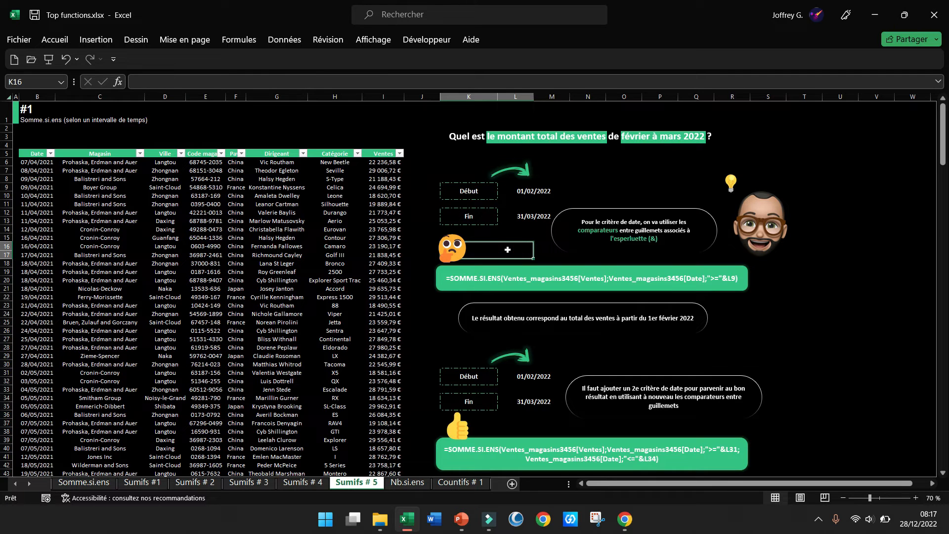
{"action": "type", "text": "=somme"}
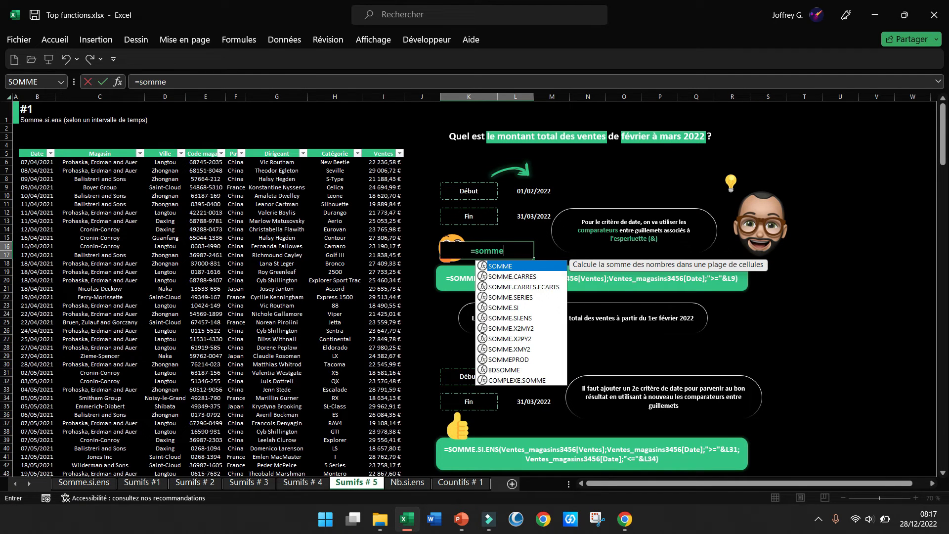
{"action": "double_click", "coordinate": [523, 318]}
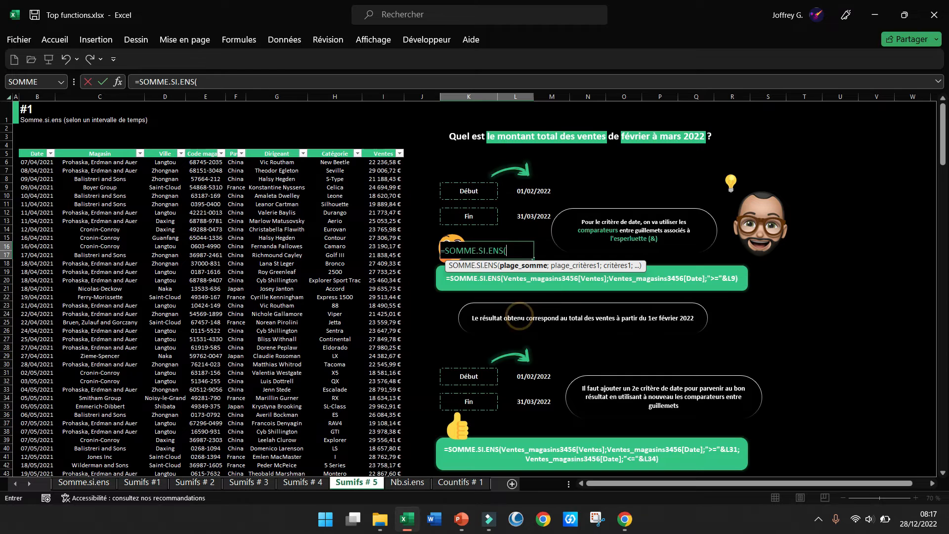
{"action": "left_click", "coordinate": [374, 152]}
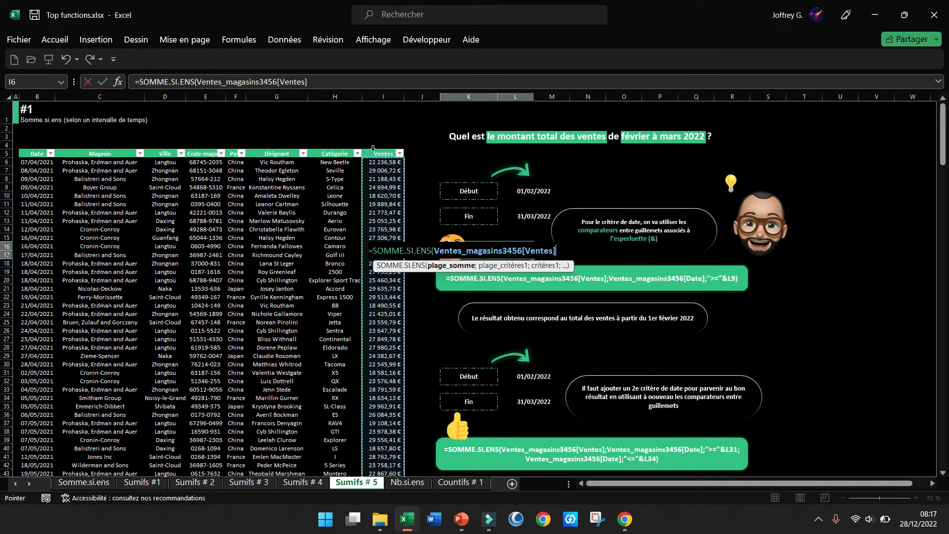
{"action": "type", "text": ";"}
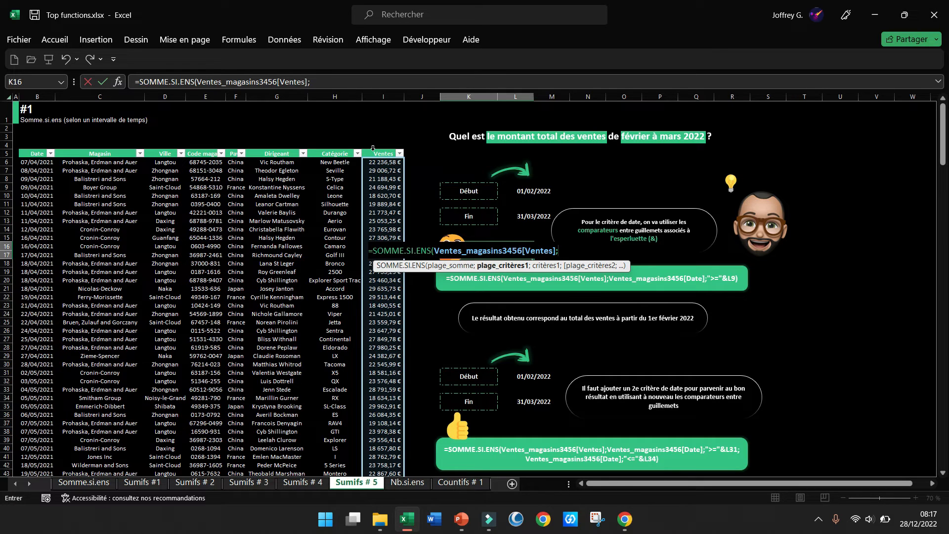
{"action": "left_click", "coordinate": [36, 150]}
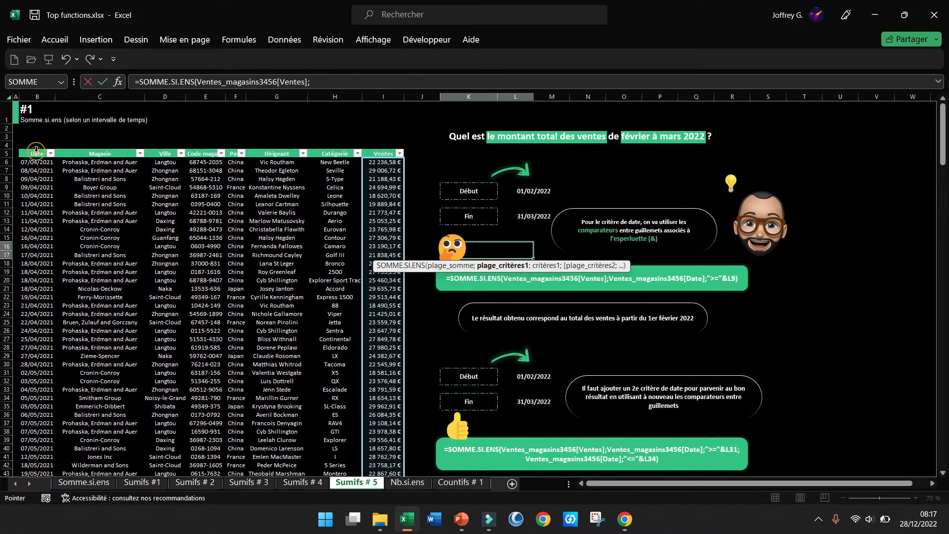
{"action": "type", "text": ";"}
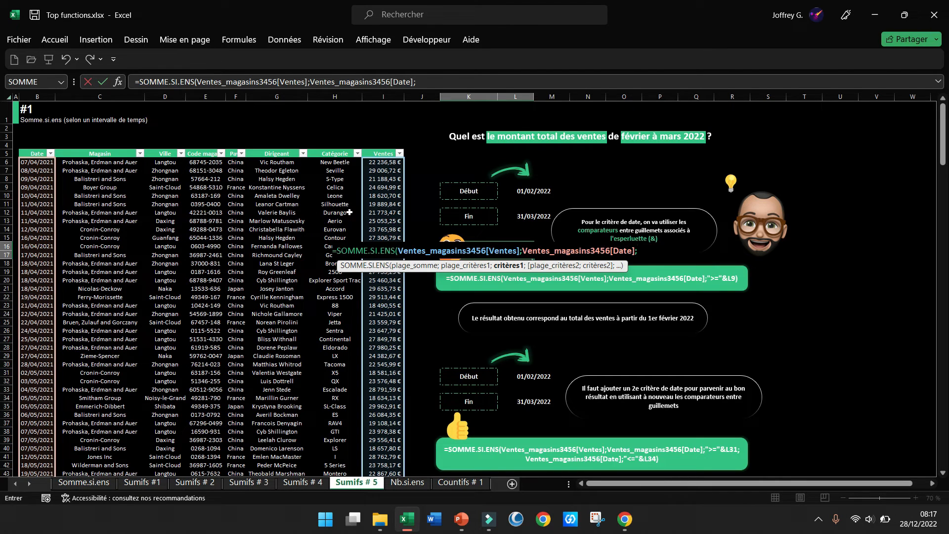
Complete the K16 formula with ">="&L9 as the date criterion.
{"action": "type", "text": "\">"}
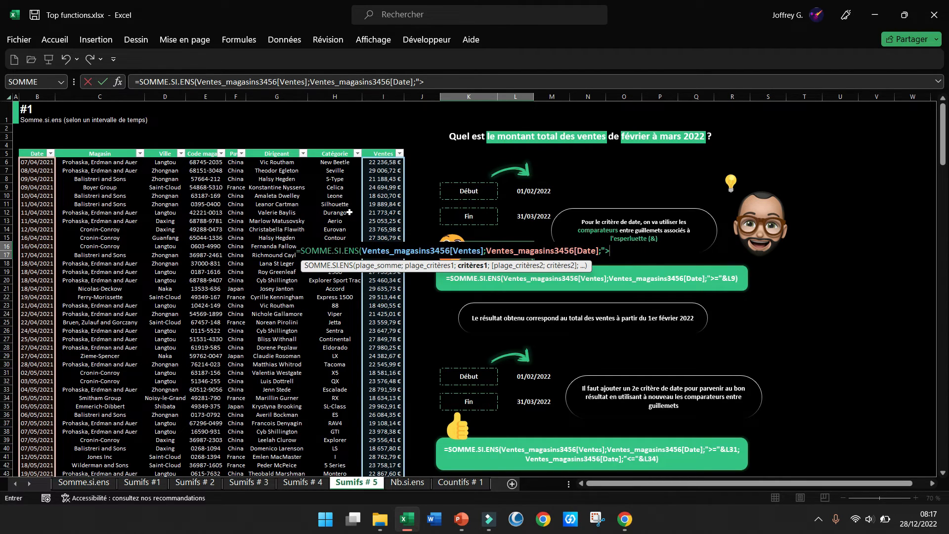
{"action": "type", "text": "&"}
{"action": "left_click", "coordinate": [530, 192]}
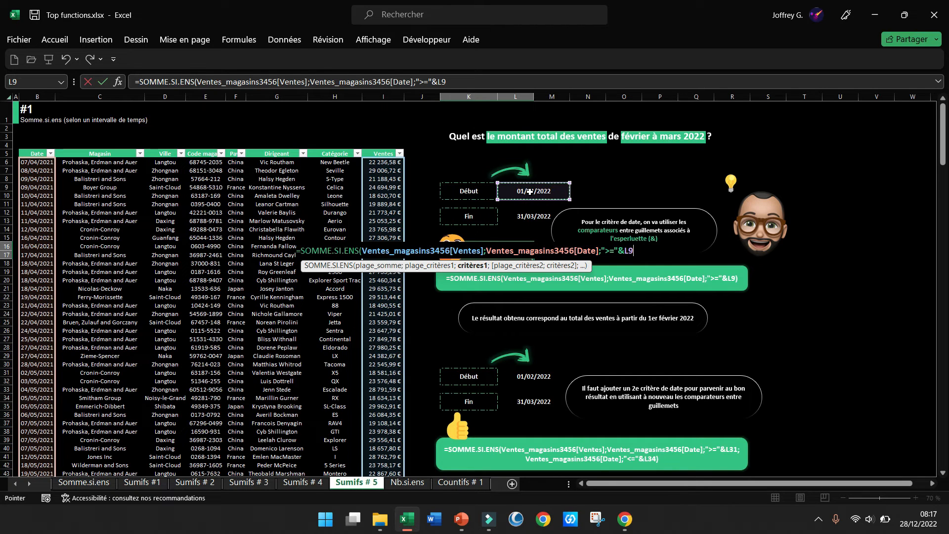
{"action": "type", "text": ")"}
{"action": "key", "text": "Return"}
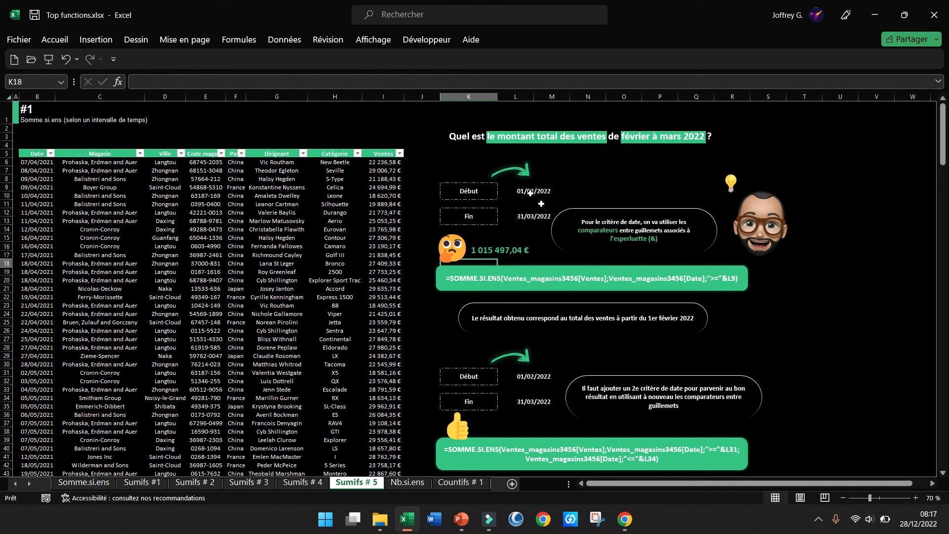
Start a SOMME.SI.ENS formula in K37 with Ventes_magasins3456[Ventes] as the sum range.
{"action": "left_click", "coordinate": [510, 251]}
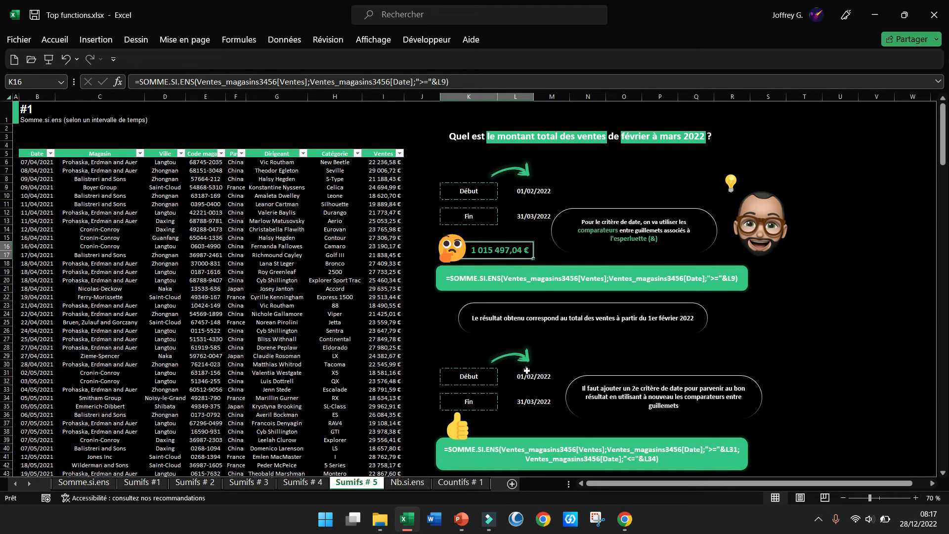
{"action": "left_click", "coordinate": [513, 423]}
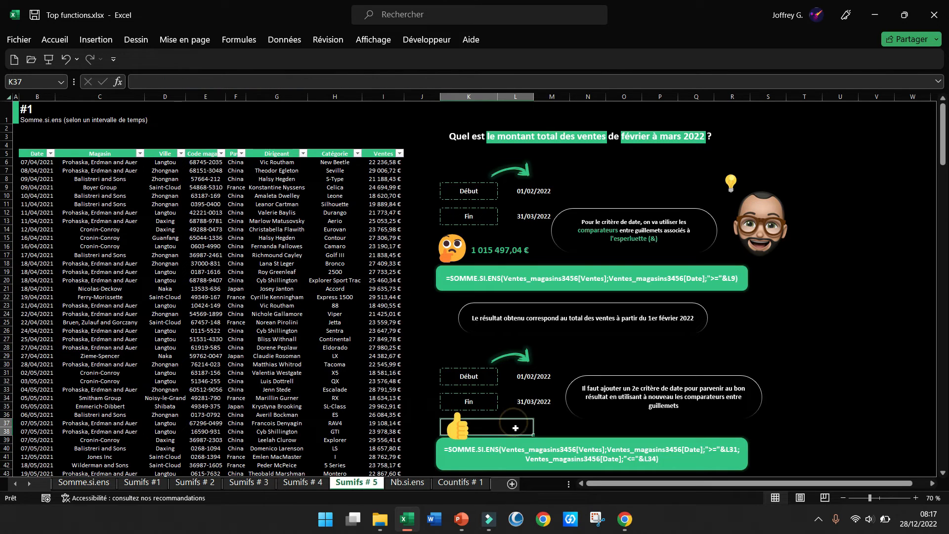
{"action": "type", "text": "=somme"}
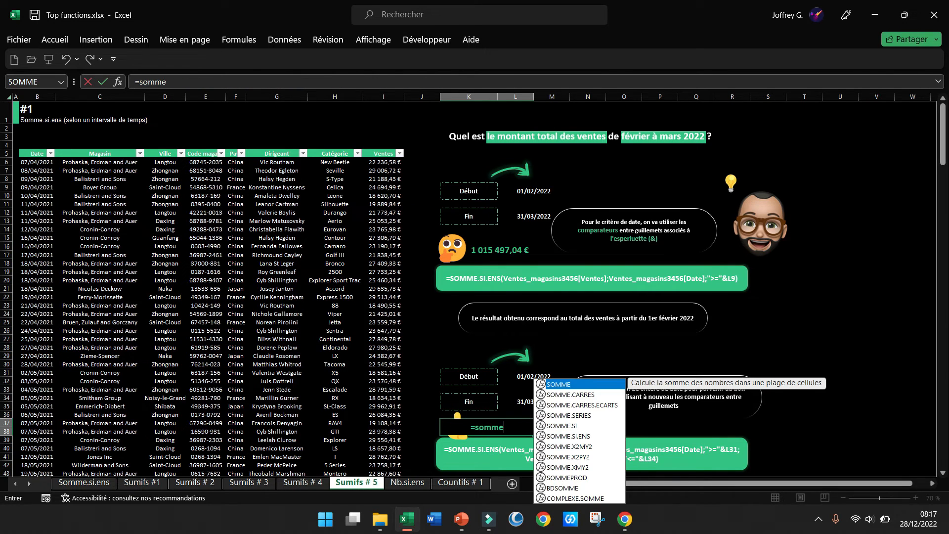
{"action": "double_click", "coordinate": [574, 437]}
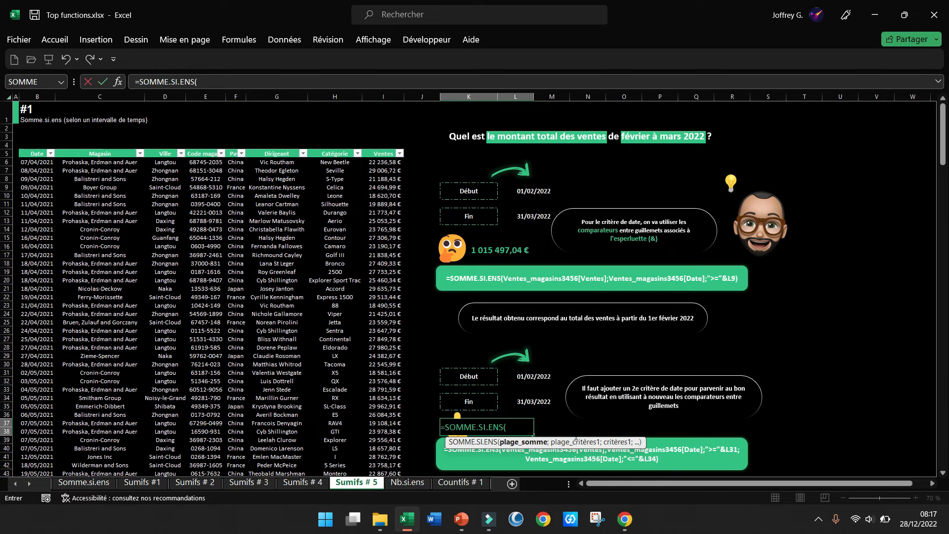
{"action": "type", "text": "vn"}
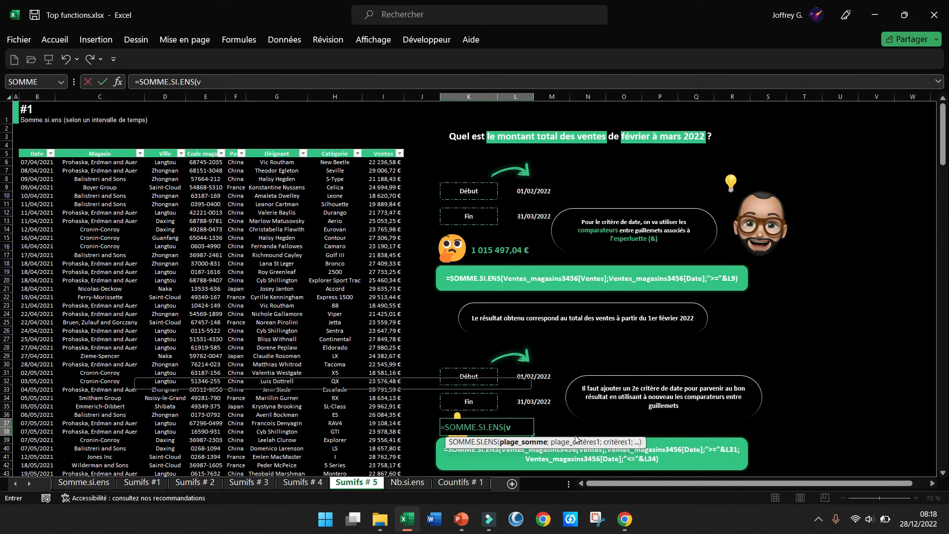
{"action": "key", "text": "BackSpace"}
{"action": "type", "text": "en"}
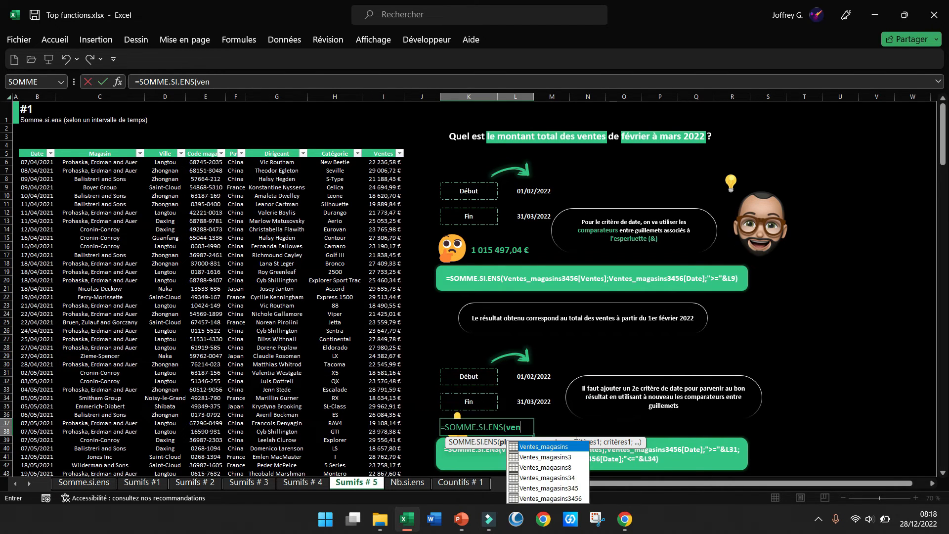
{"action": "double_click", "coordinate": [568, 498]}
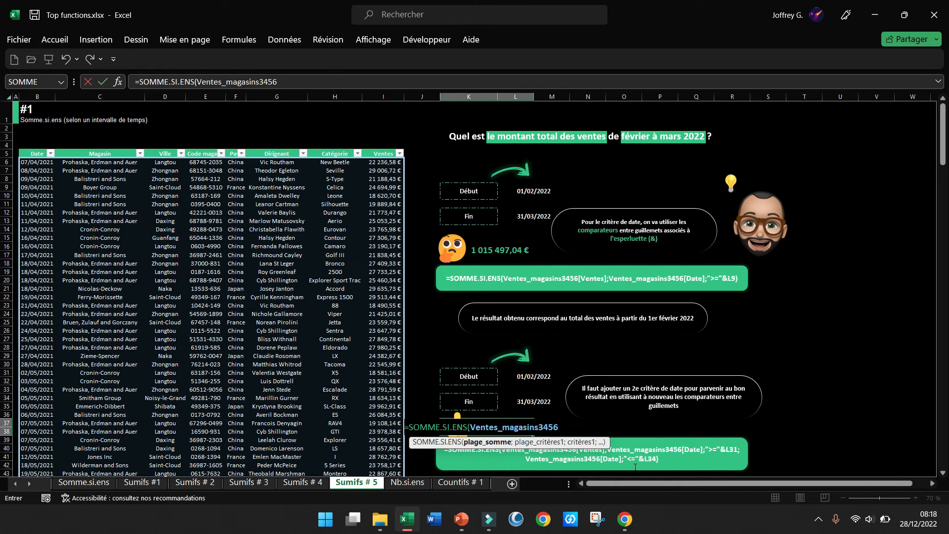
{"action": "type", "text": "[ven"}
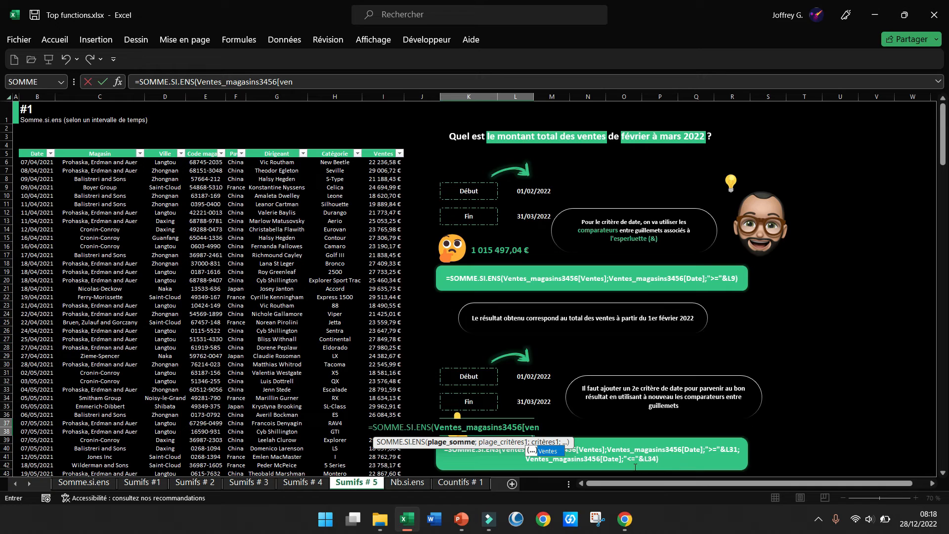
{"action": "key", "text": "Tab"}
Add Ventes_magasins3456[Date] as the first criteria range in the K37 formula, with "<="&L34 as its criterion.
{"action": "type", "text": "];vent"}
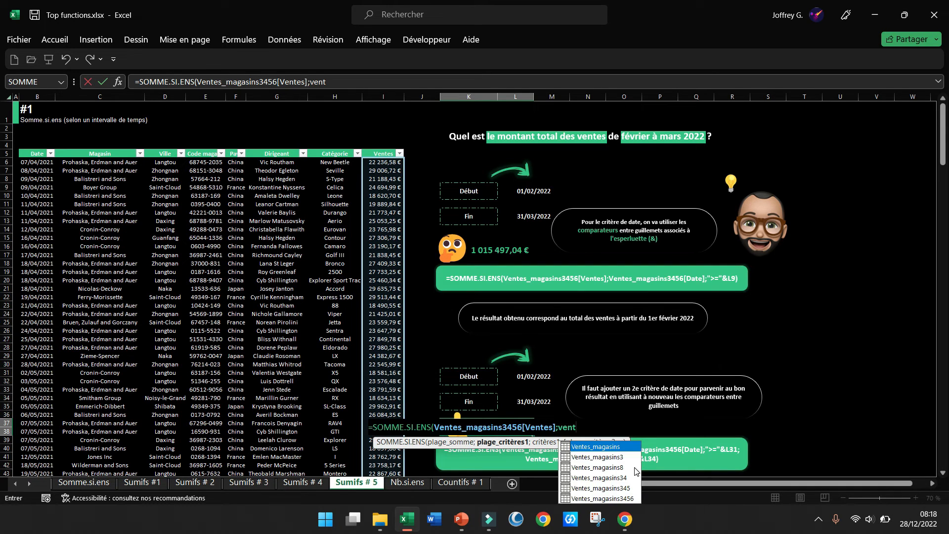
{"action": "double_click", "coordinate": [598, 494]}
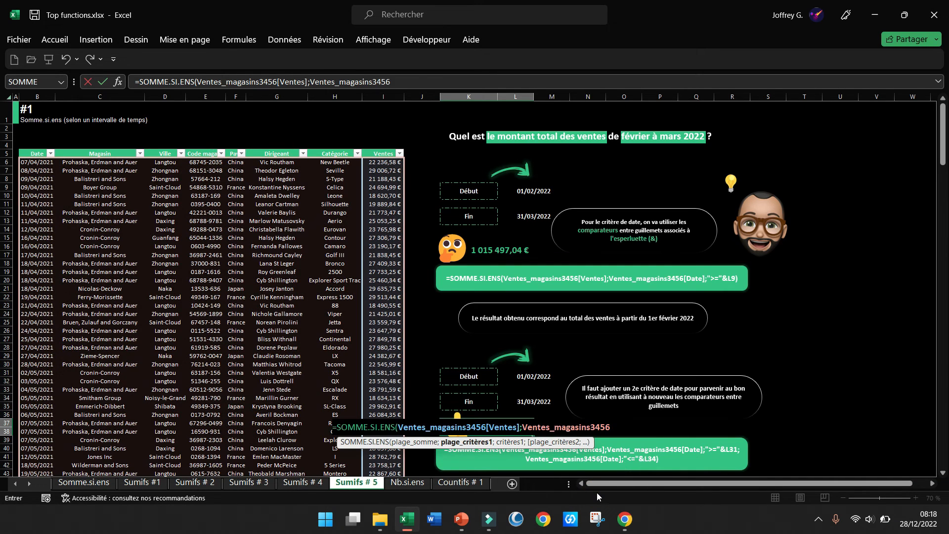
{"action": "type", "text": "["}
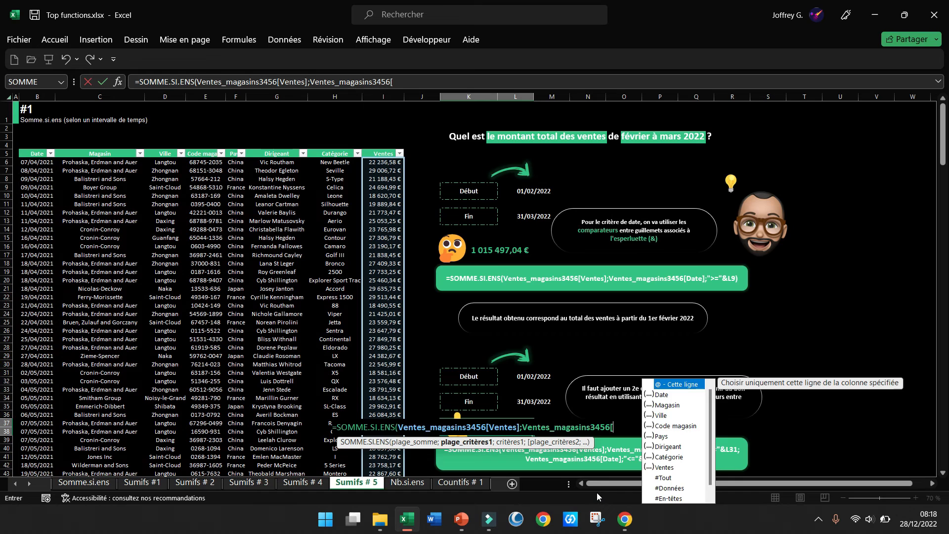
{"action": "type", "text": "date"}
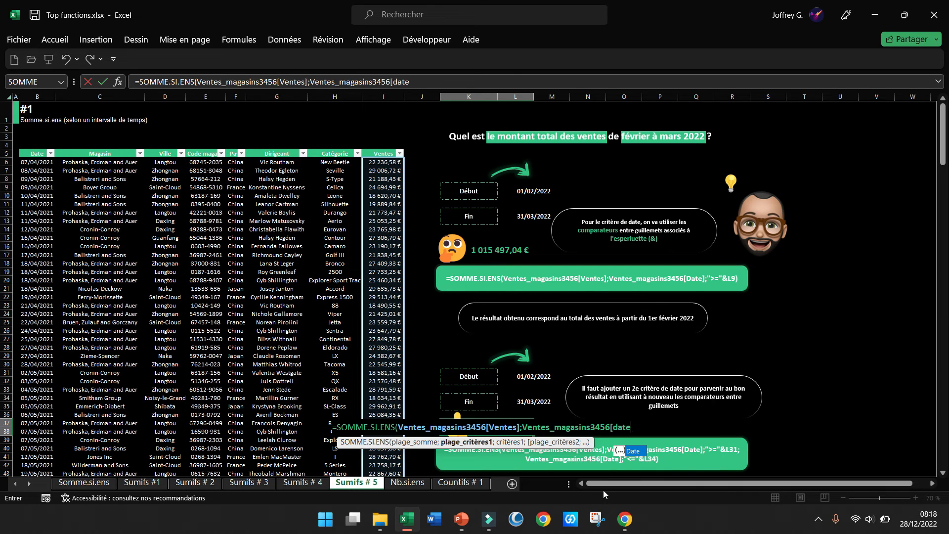
{"action": "double_click", "coordinate": [628, 449]}
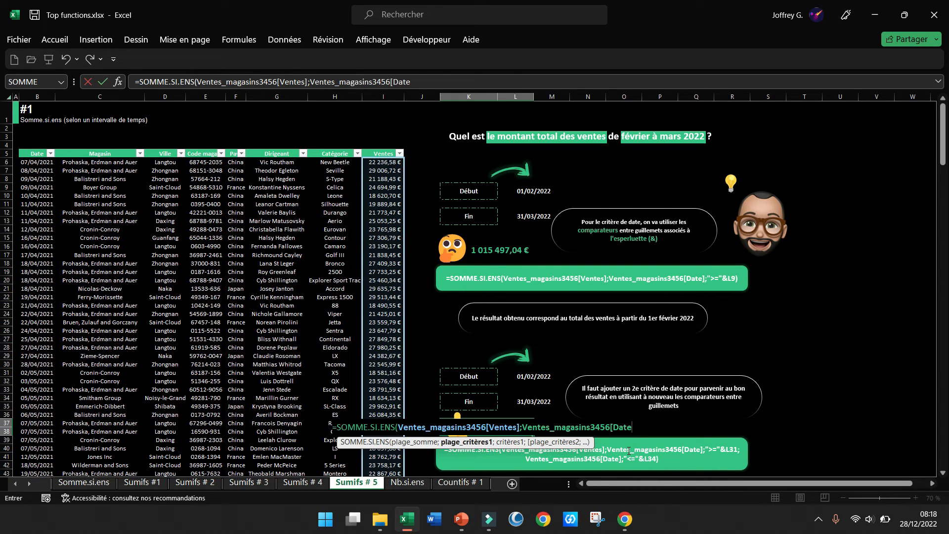
{"action": "type", "text": "];"}
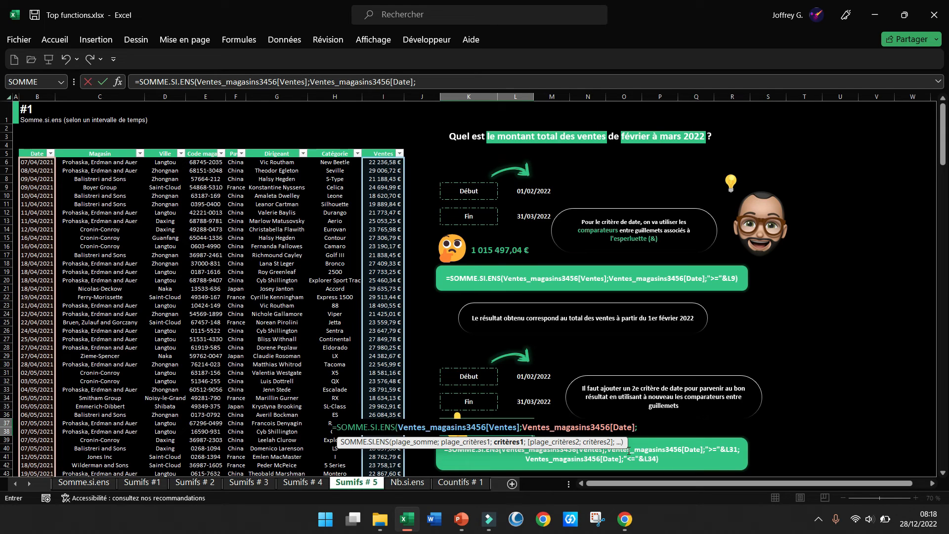
{"action": "type", "text": "\"<"}
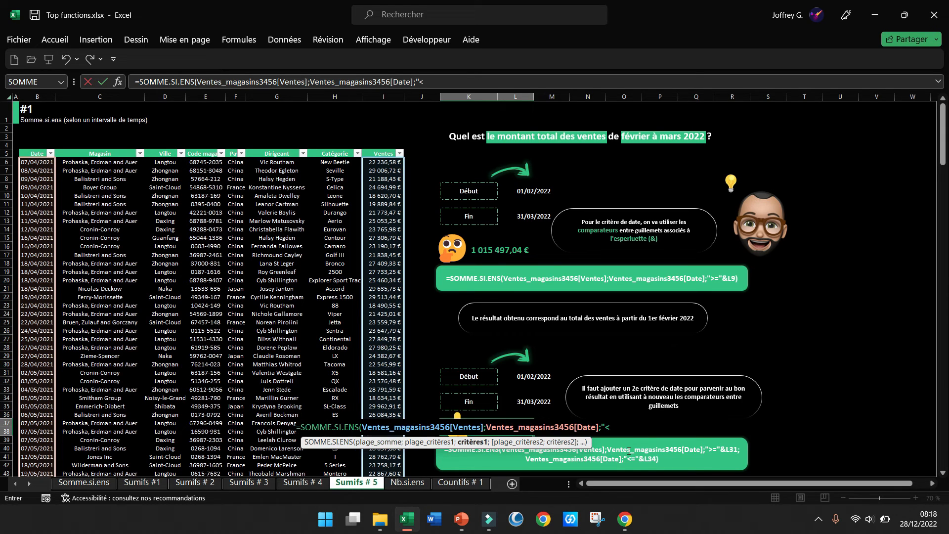
{"action": "type", "text": "=\"&"}
{"action": "left_click", "coordinate": [527, 404]}
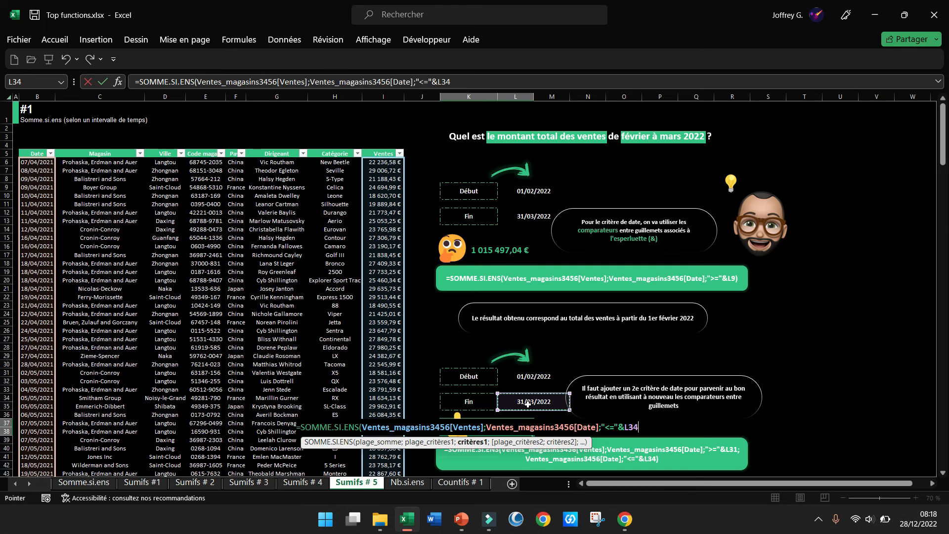
Complete the K37 formula with Ventes_magasins3456[Date] as the second criteria range and ">="&L31 as its criterion.
{"action": "type", "text": ";vent"}
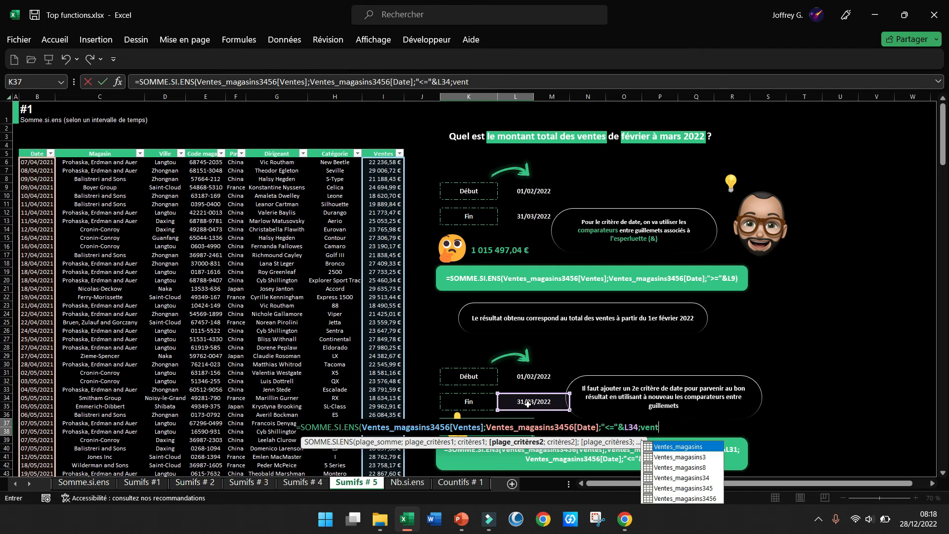
{"action": "double_click", "coordinate": [701, 498]}
{"action": "type", "text": "[date"}
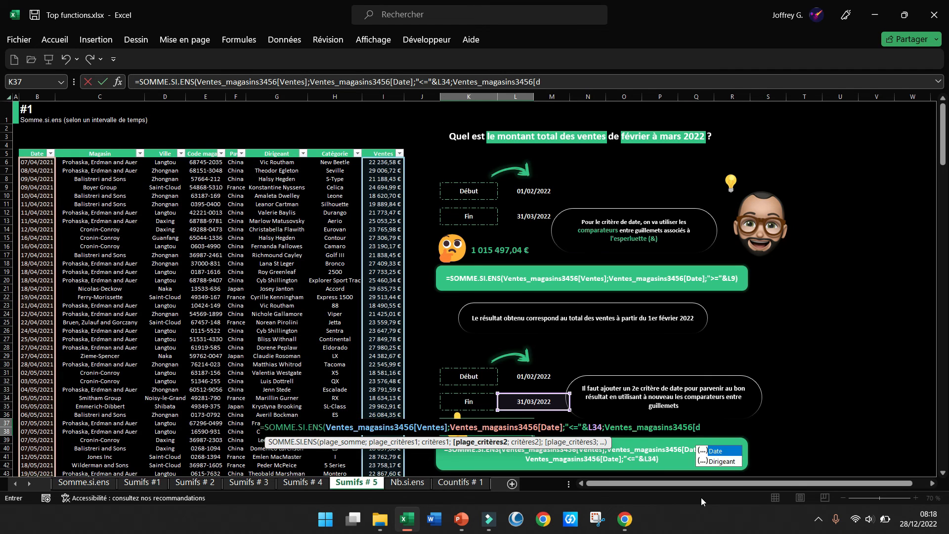
{"action": "double_click", "coordinate": [715, 452]}
{"action": "type", "text": "];"}
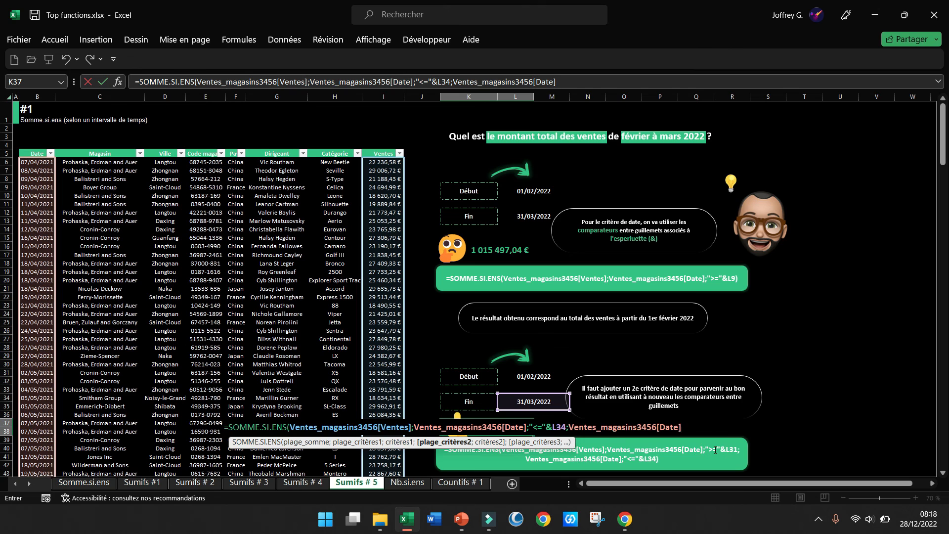
{"action": "type", "text": "\">=\"&"}
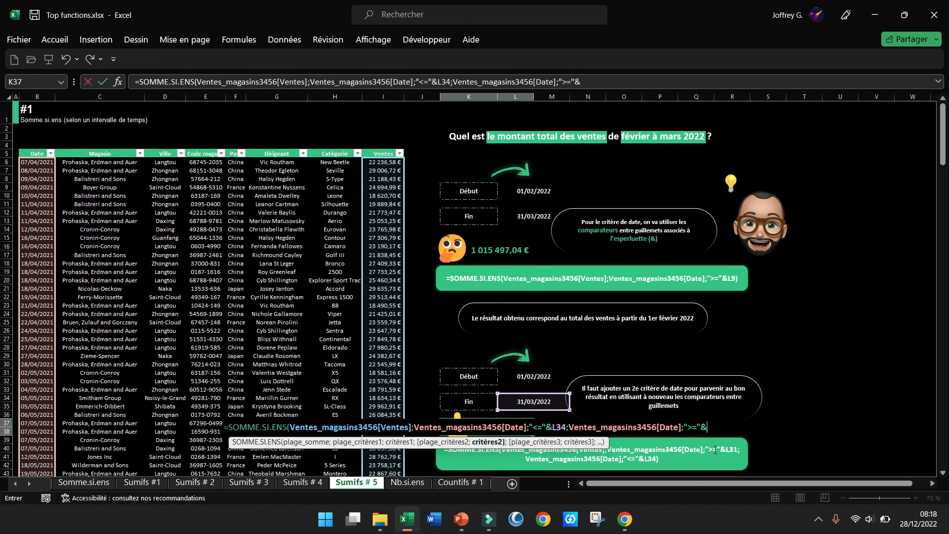
{"action": "left_click", "coordinate": [537, 376]}
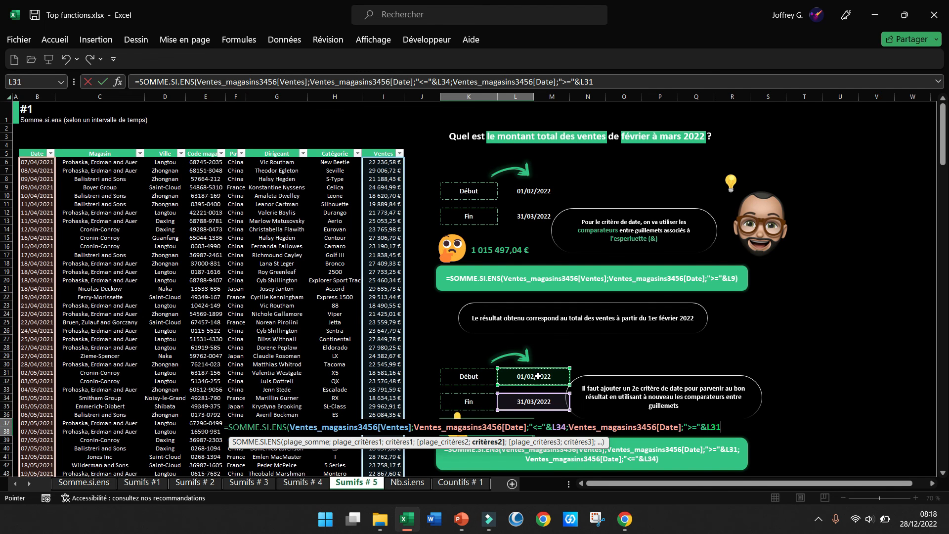
{"action": "type", "text": ")"}
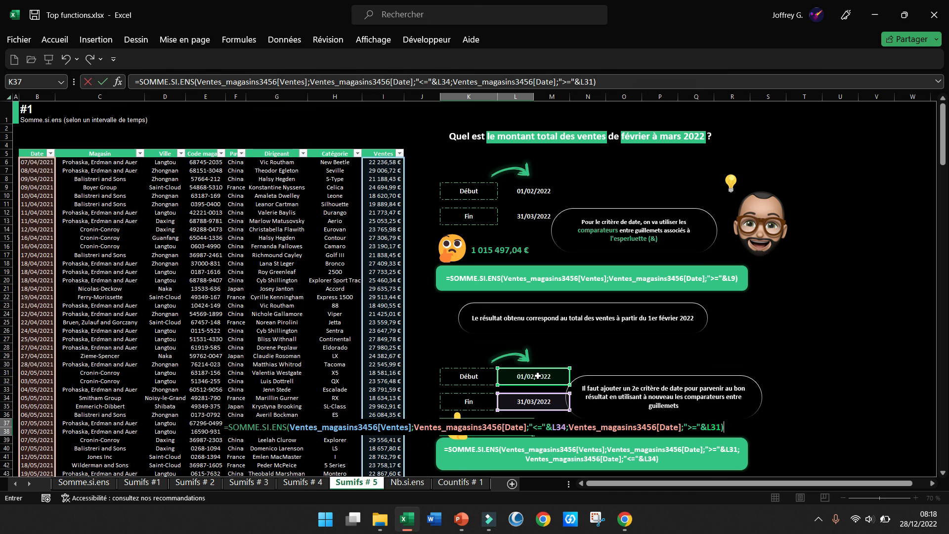
{"action": "key", "text": "Return"}
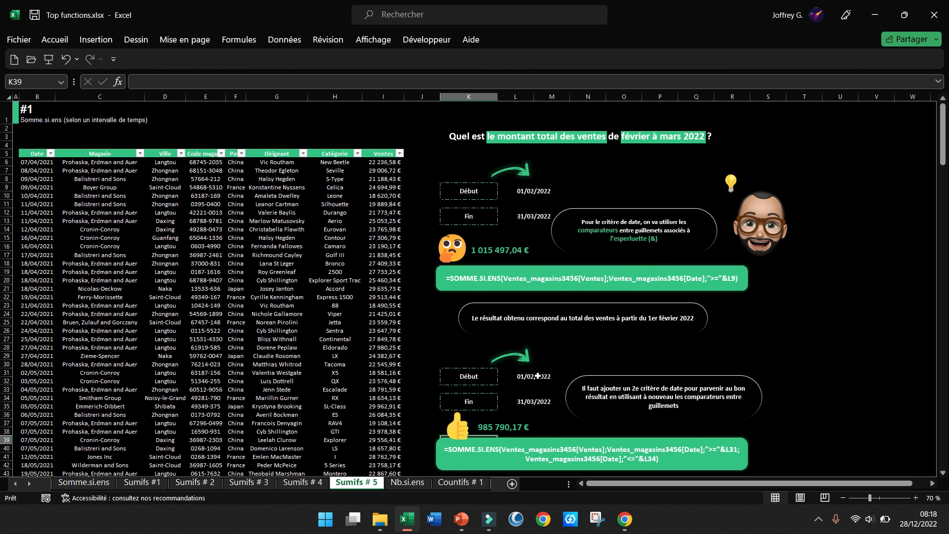